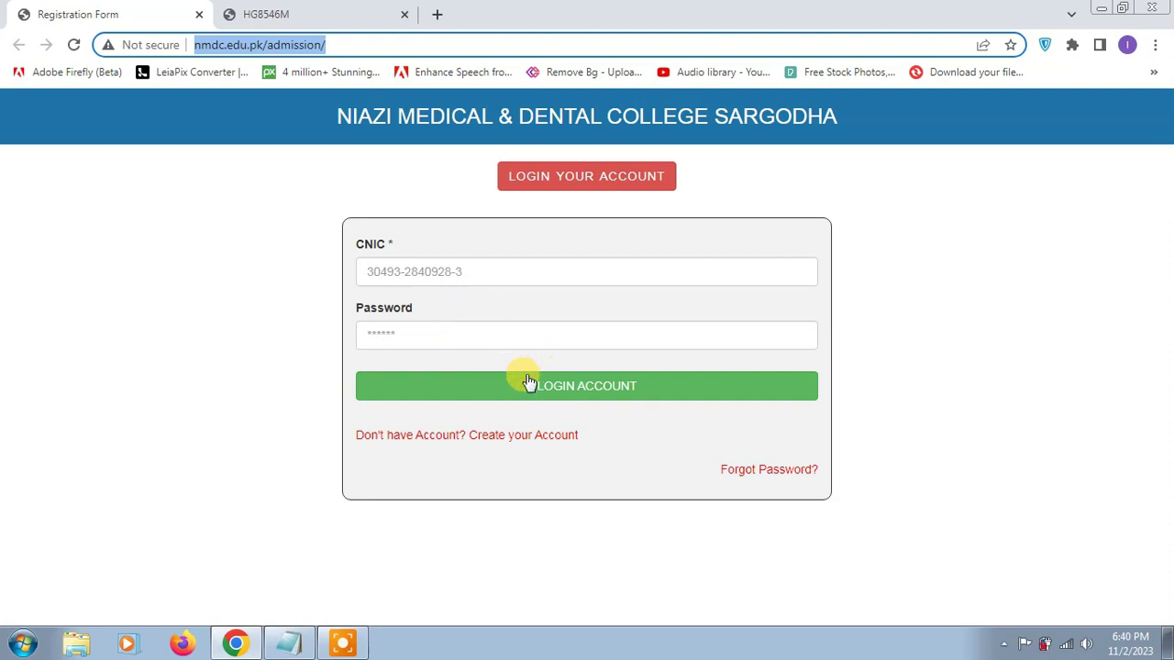
- Follow the 'Create your Account' link on the login page to reach the sign-up form
{"action": "left_click", "coordinate": [463, 440]}
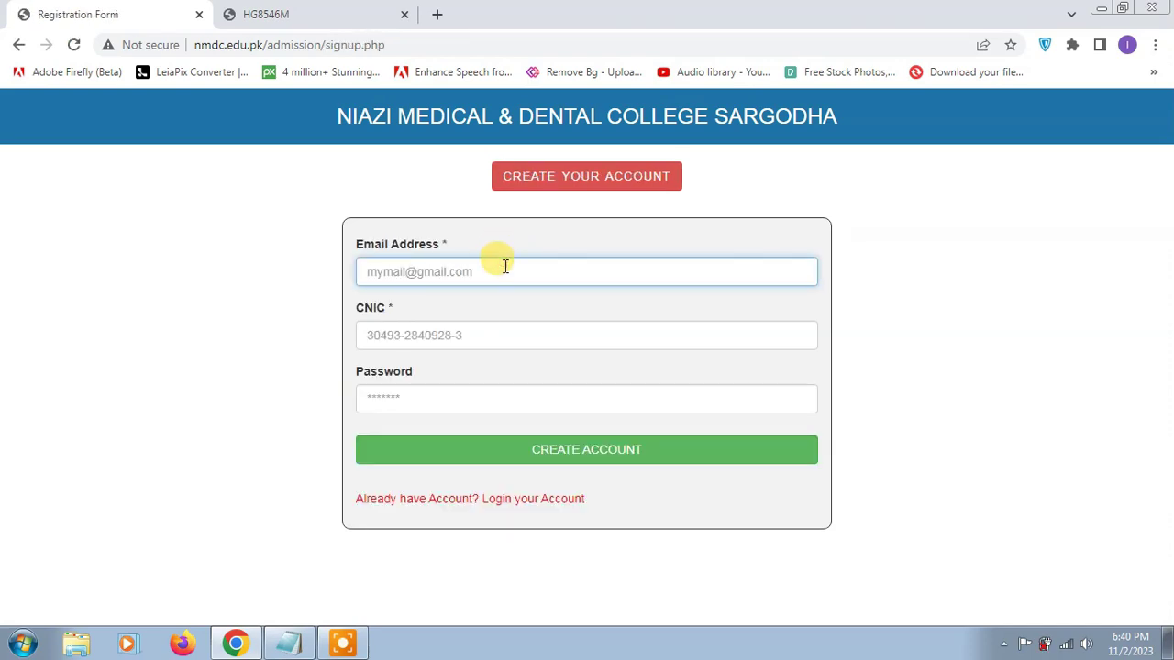
- Register a new account with the applicant's e-mail, CNIC and a password
{"action": "type", "text": "infowit"}
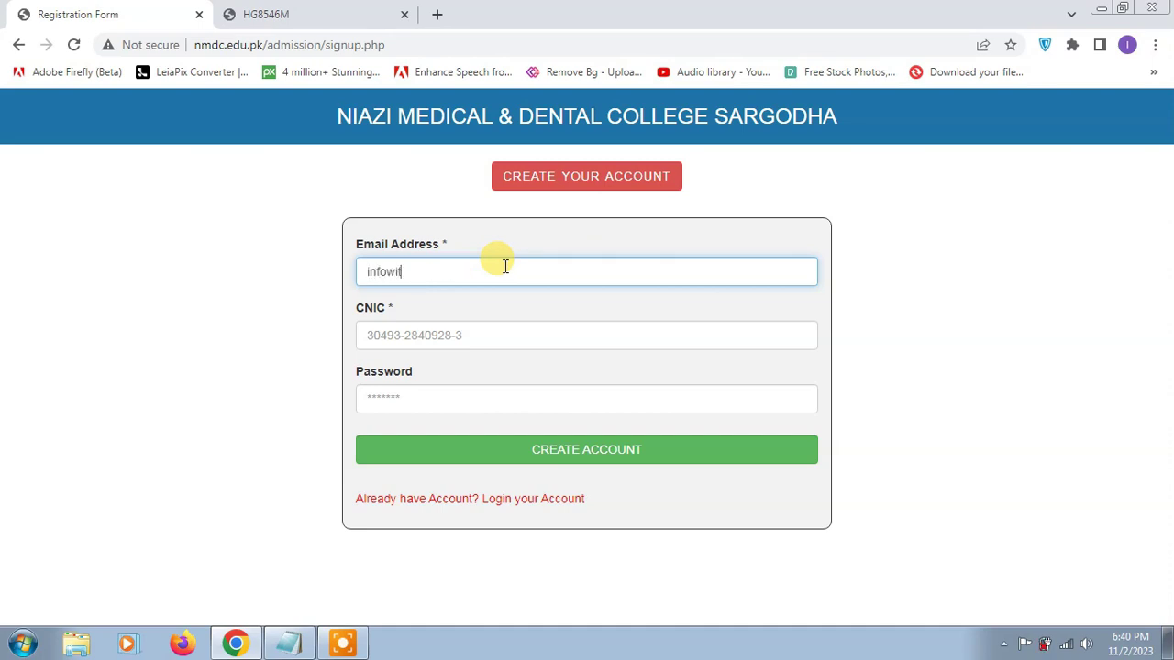
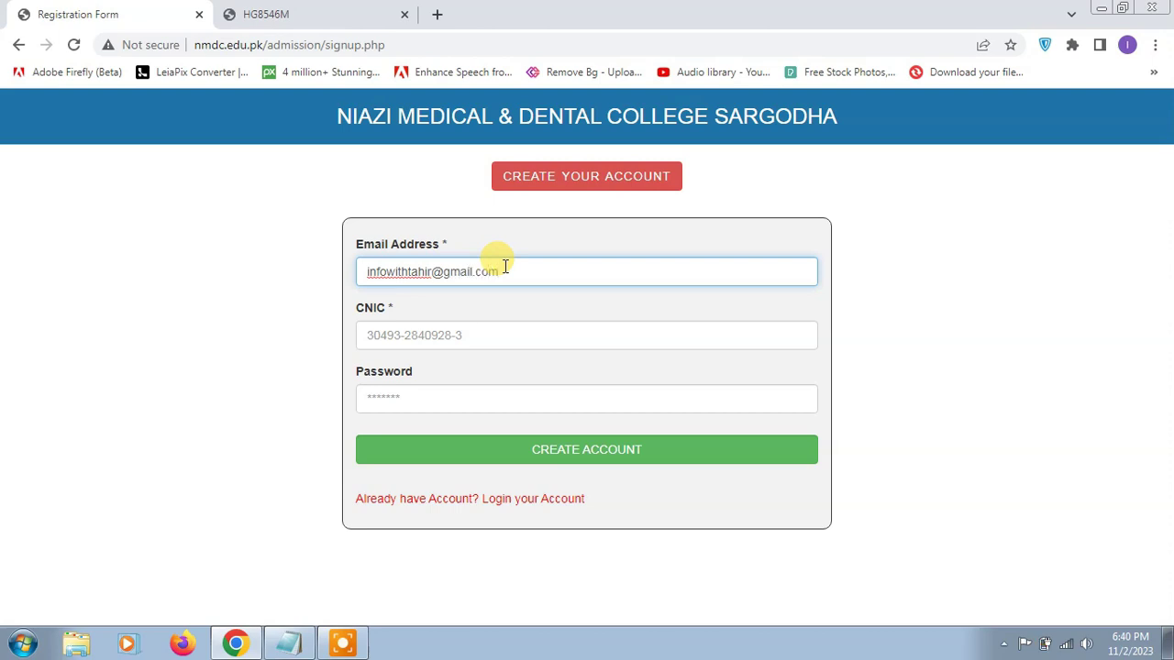
{"action": "key", "text": "Tab"}
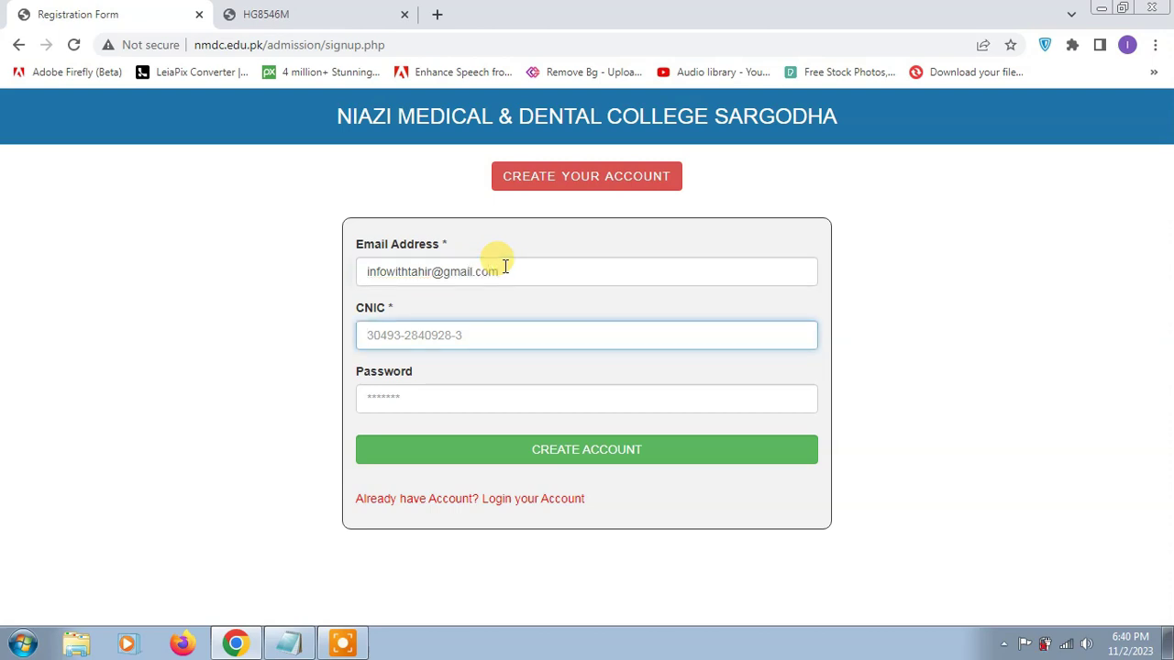
{"action": "key", "text": "Tab"}
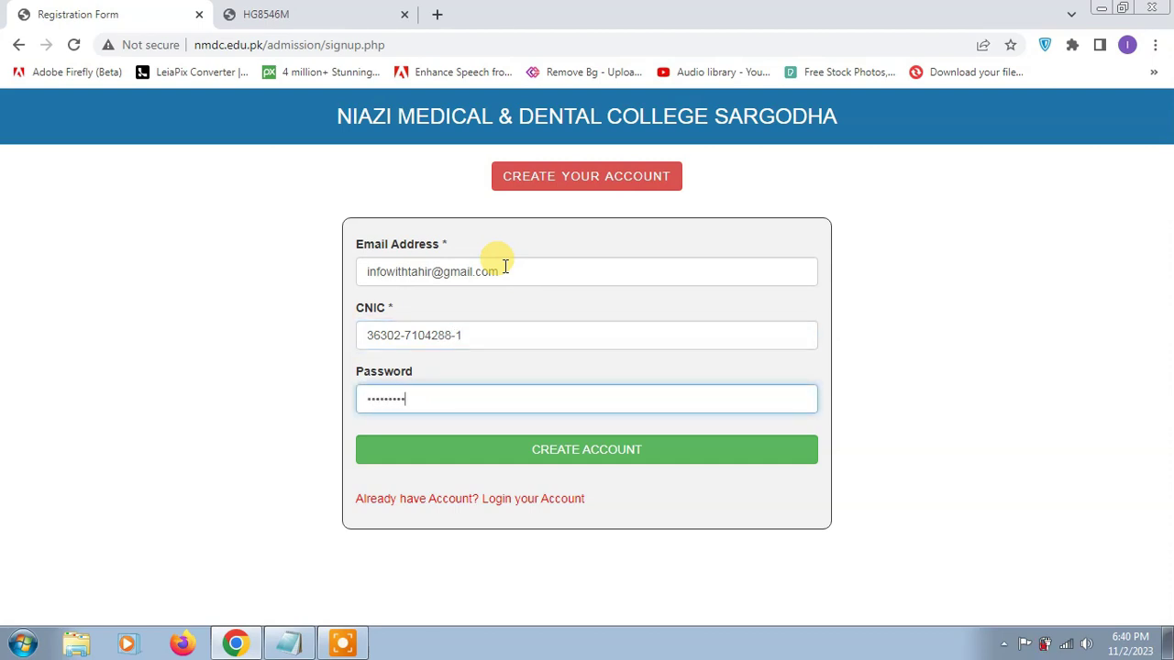
{"action": "left_click", "coordinate": [577, 461]}
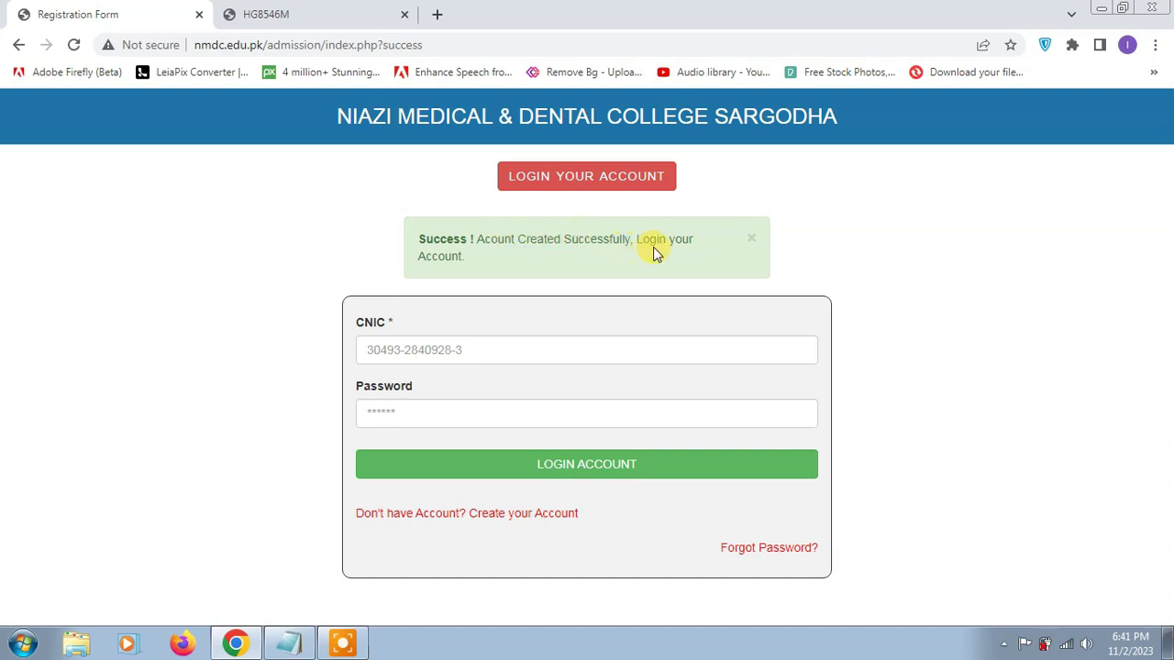
- Log in using the new account's CNIC and password
{"action": "left_click", "coordinate": [500, 356]}
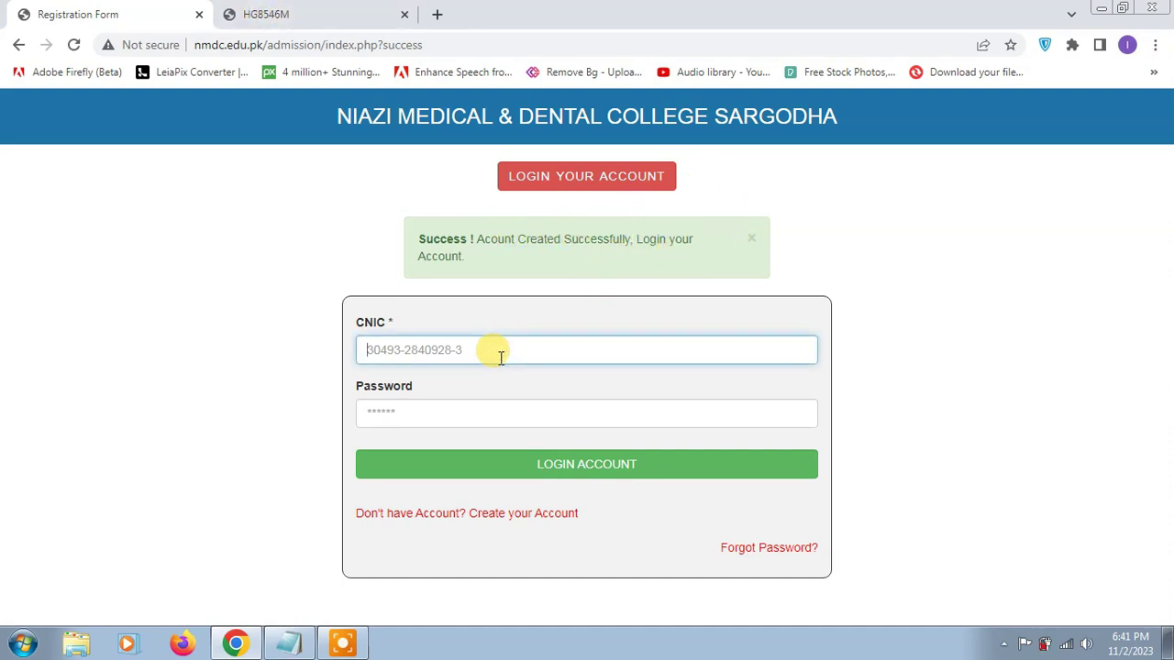
{"action": "left_click", "coordinate": [464, 415]}
{"action": "type", "text": "•••••••••••"}
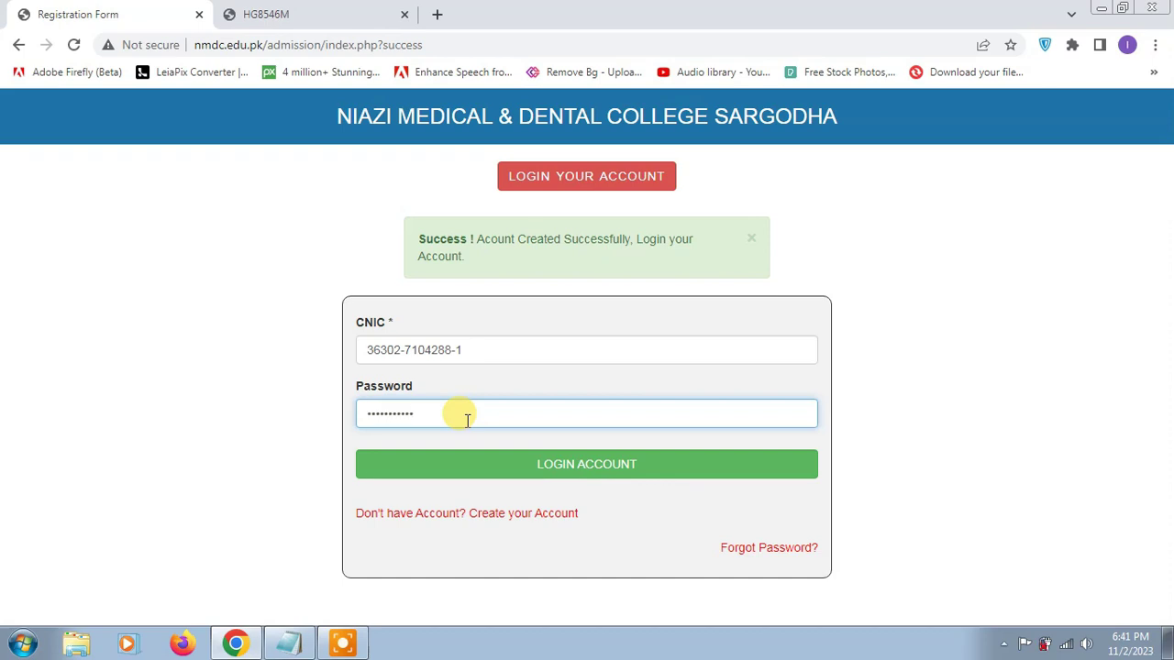
{"action": "left_click", "coordinate": [575, 465]}
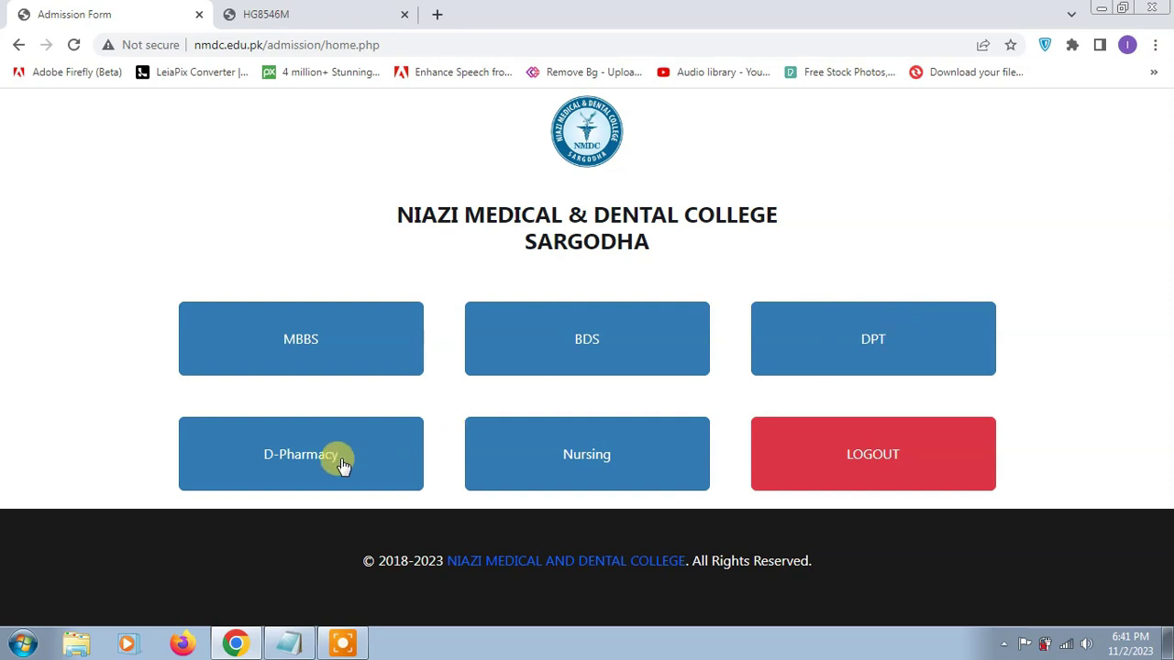
- Choose MBBS and read through its admission instructions and required documents
{"action": "left_click", "coordinate": [291, 349]}
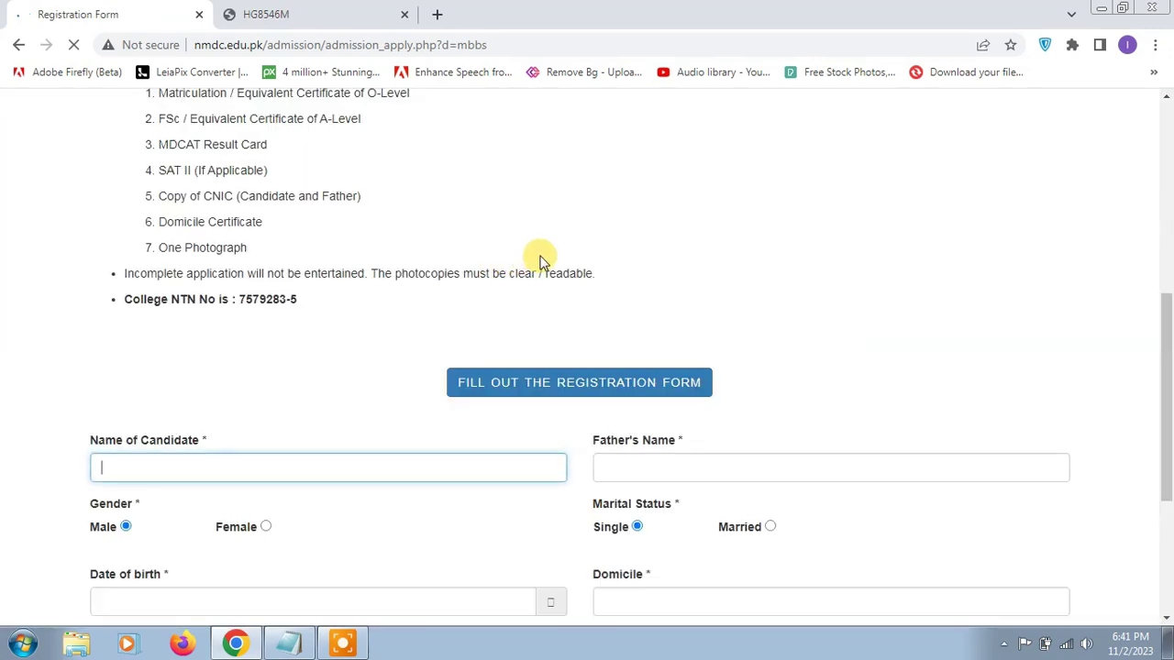
{"action": "scroll", "coordinate": [559, 399], "scroll_direction": "down", "scroll_amount": 1}
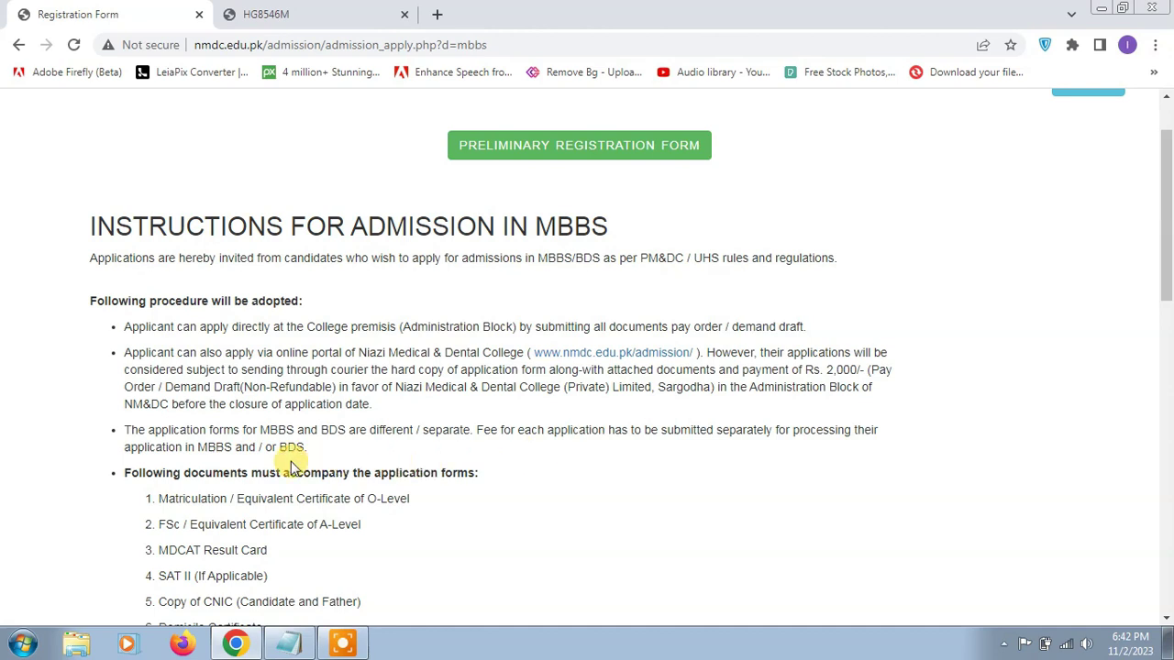
{"action": "scroll", "coordinate": [290, 467], "scroll_direction": "down", "scroll_amount": 1}
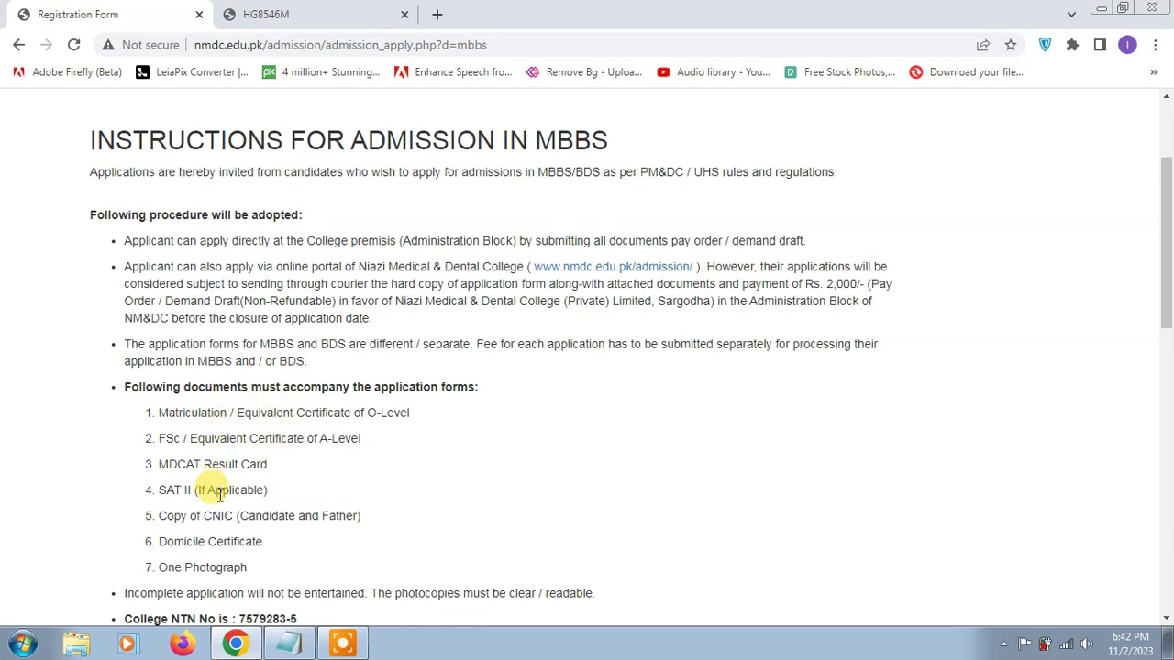
{"action": "scroll", "coordinate": [215, 491], "scroll_direction": "down", "scroll_amount": 1}
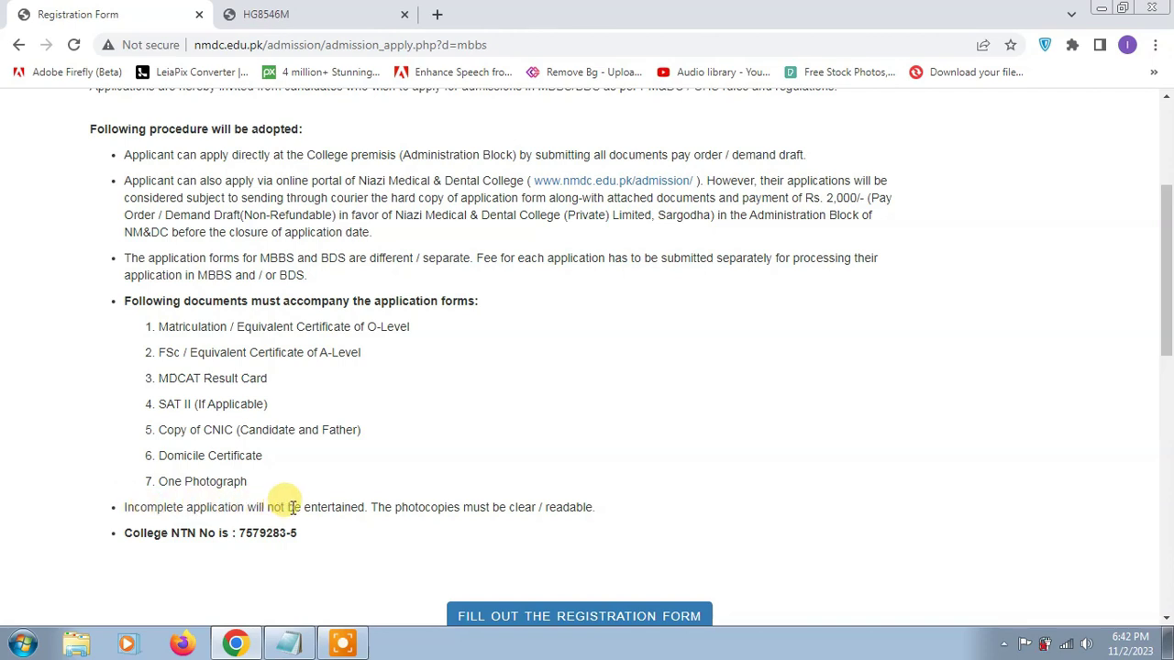
- Jump to the registration form and enter candidate name ABC and father's name XYZ
{"action": "scroll", "coordinate": [303, 523], "scroll_direction": "down", "scroll_amount": 3}
{"action": "left_click", "coordinate": [340, 523]}
{"action": "scroll", "coordinate": [344, 523], "scroll_direction": "down", "scroll_amount": 1}
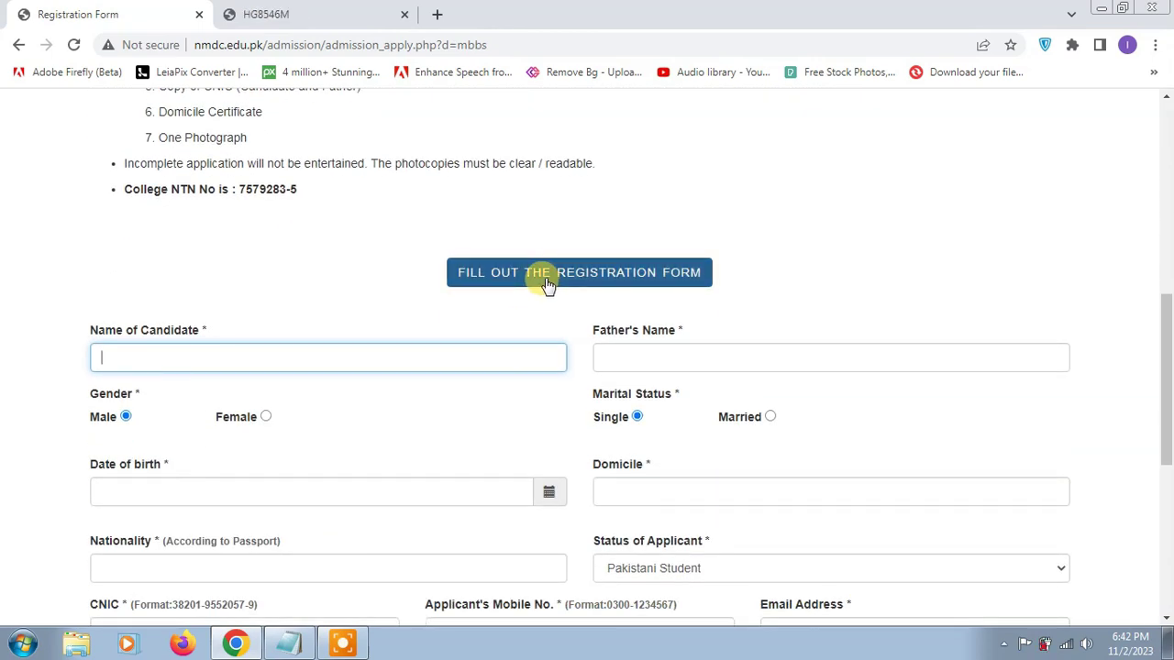
{"action": "left_click", "coordinate": [548, 284]}
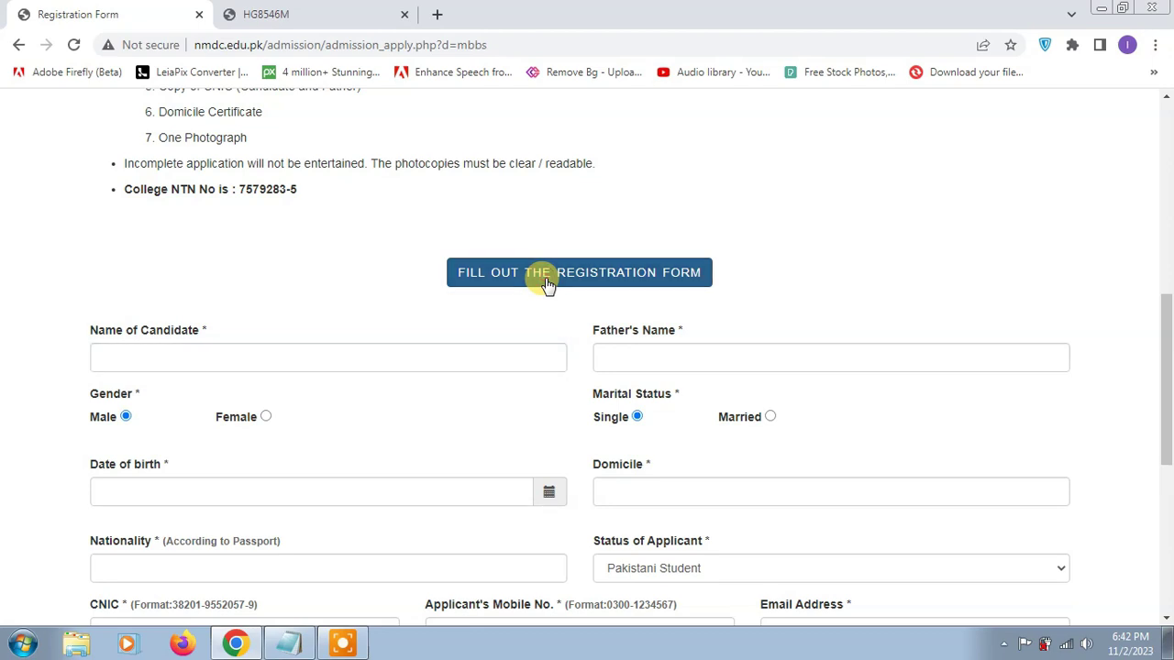
{"action": "scroll", "coordinate": [336, 377], "scroll_direction": "down", "scroll_amount": 1}
{"action": "left_click", "coordinate": [275, 282]}
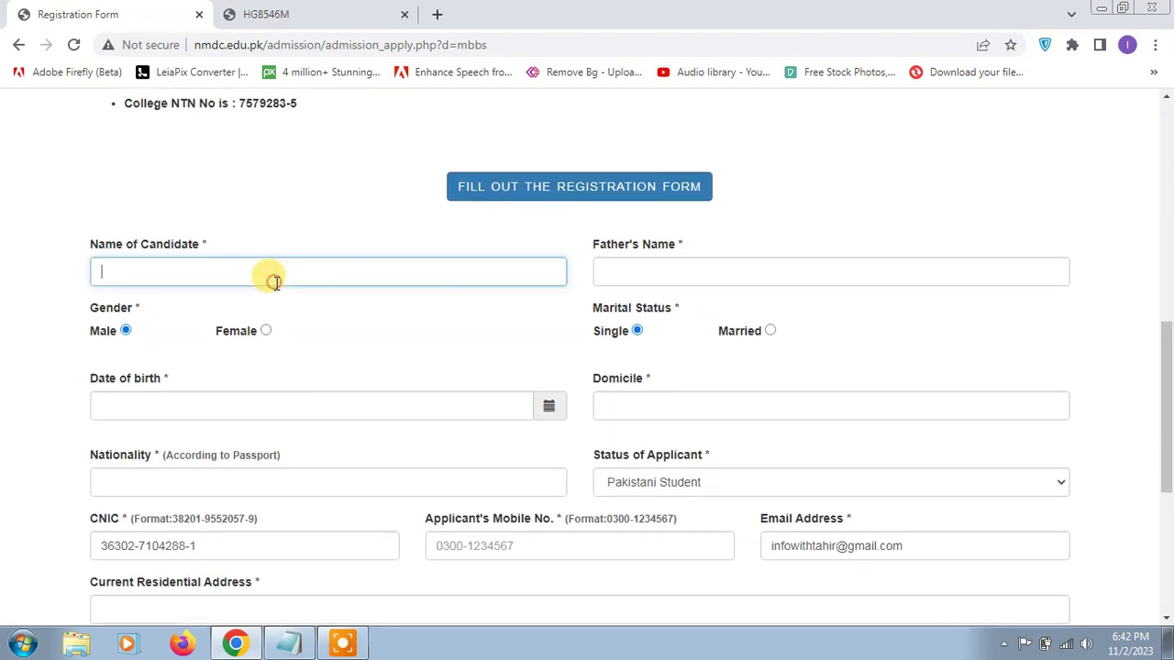
{"action": "type", "text": "ABC"}
{"action": "left_click", "coordinate": [640, 271]}
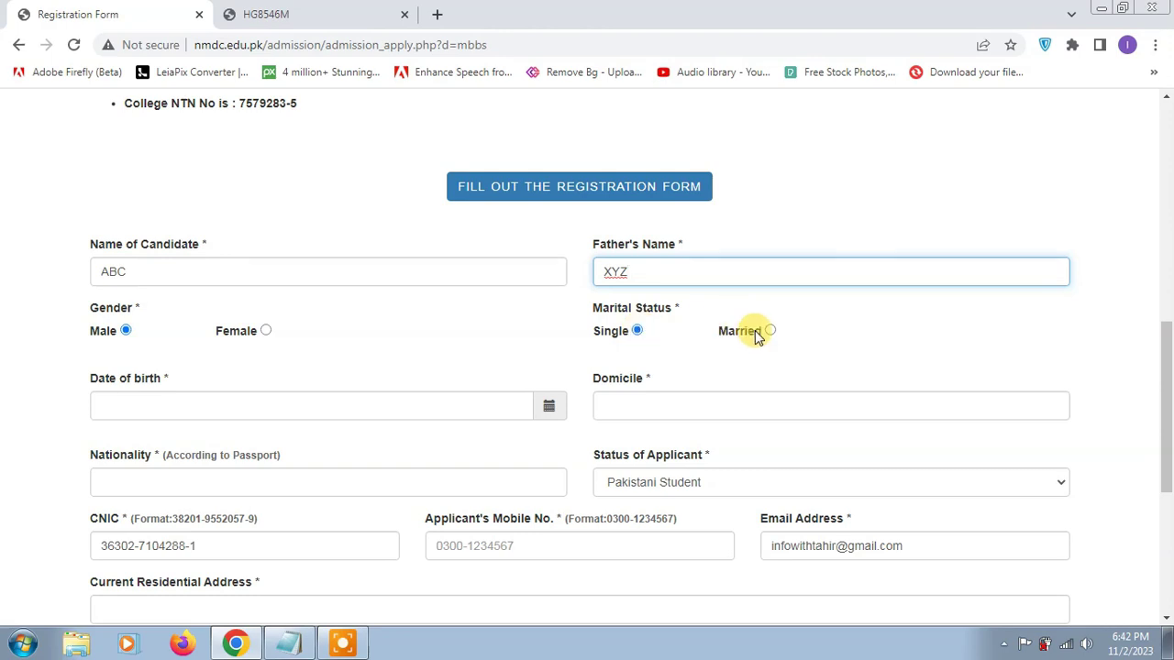
- Set the date of birth to 19/07/2000 in the calendar picker
{"action": "left_click", "coordinate": [144, 403]}
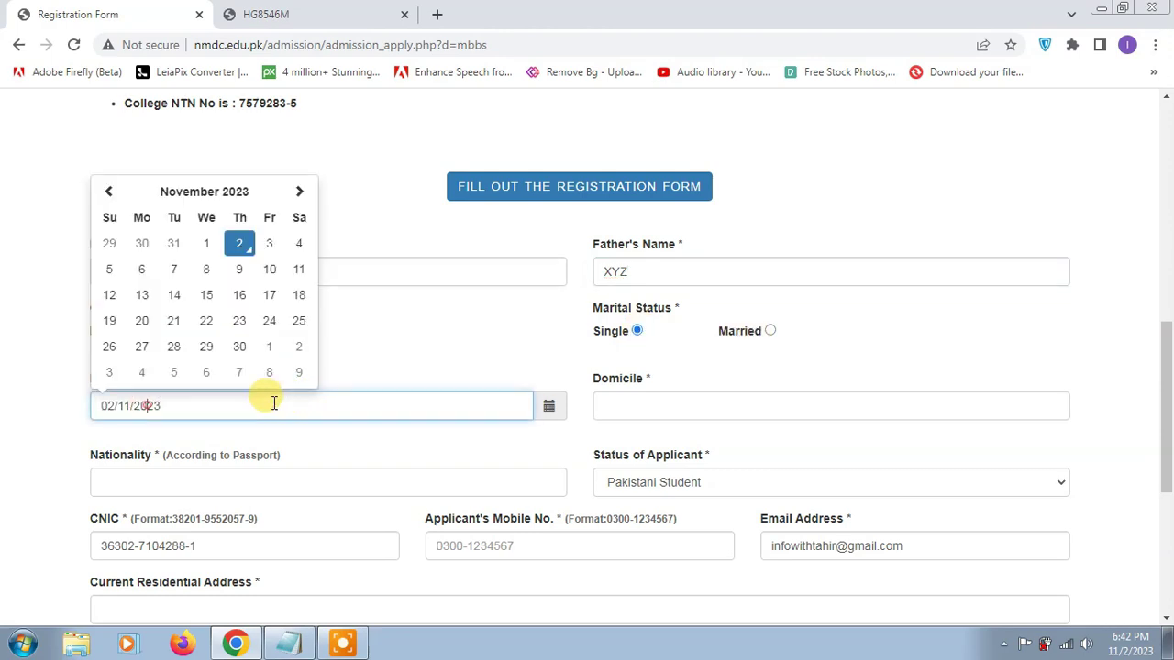
{"action": "left_click", "coordinate": [228, 193]}
{"action": "left_click", "coordinate": [106, 217]}
{"action": "left_click", "coordinate": [106, 217]}
{"action": "left_click", "coordinate": [106, 216]}
{"action": "left_click", "coordinate": [107, 216]}
{"action": "left_click", "coordinate": [106, 216]}
{"action": "left_click", "coordinate": [106, 216]}
{"action": "left_click", "coordinate": [106, 217]}
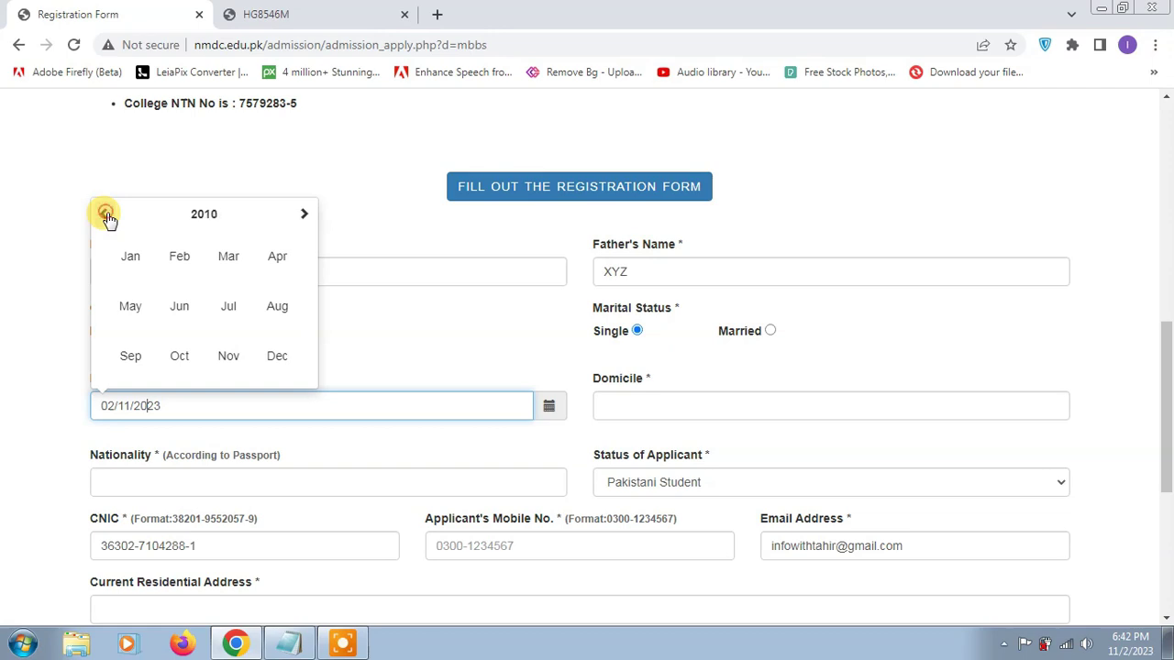
{"action": "left_click", "coordinate": [106, 216]}
{"action": "left_click", "coordinate": [107, 217]}
{"action": "left_click", "coordinate": [301, 216]}
{"action": "left_click", "coordinate": [236, 307]}
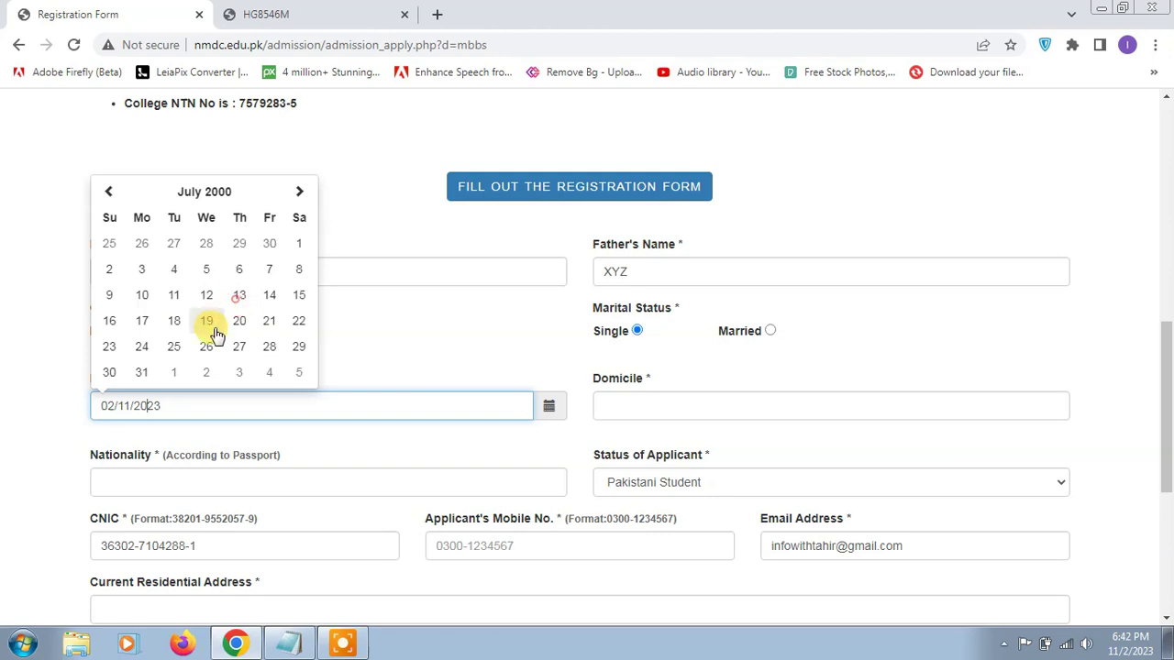
{"action": "left_click", "coordinate": [210, 323]}
{"action": "left_click", "coordinate": [622, 405]}
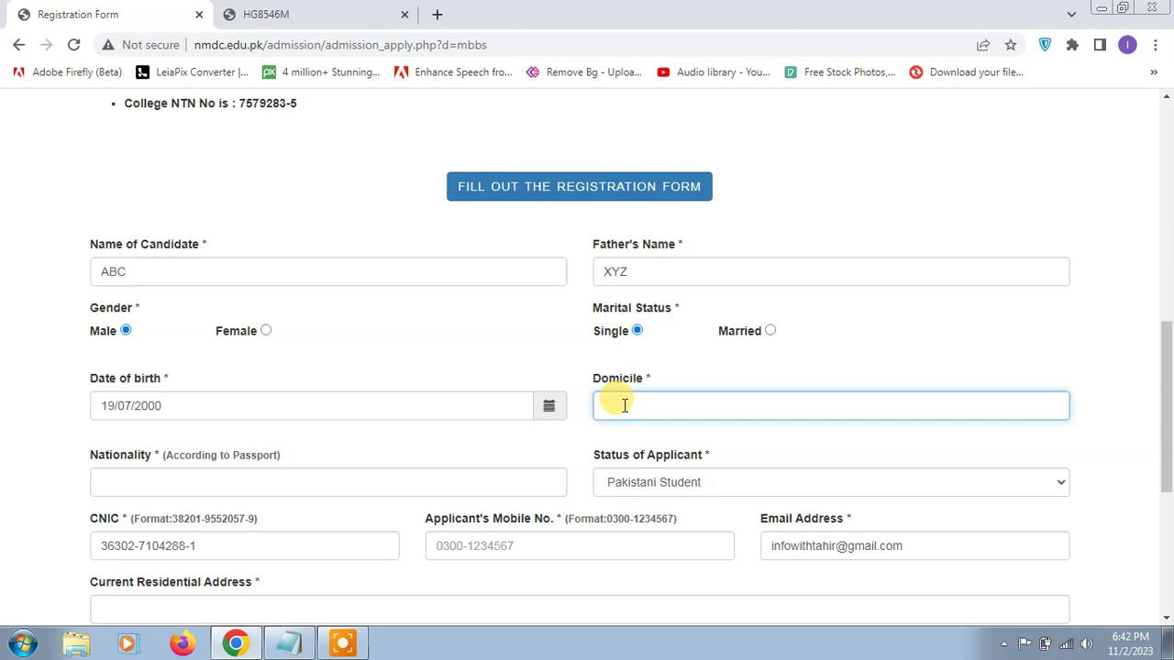
- Keep Pakistani nationality and Pakistani Student status, then enter the applicant's mobile number
{"action": "left_click", "coordinate": [400, 485]}
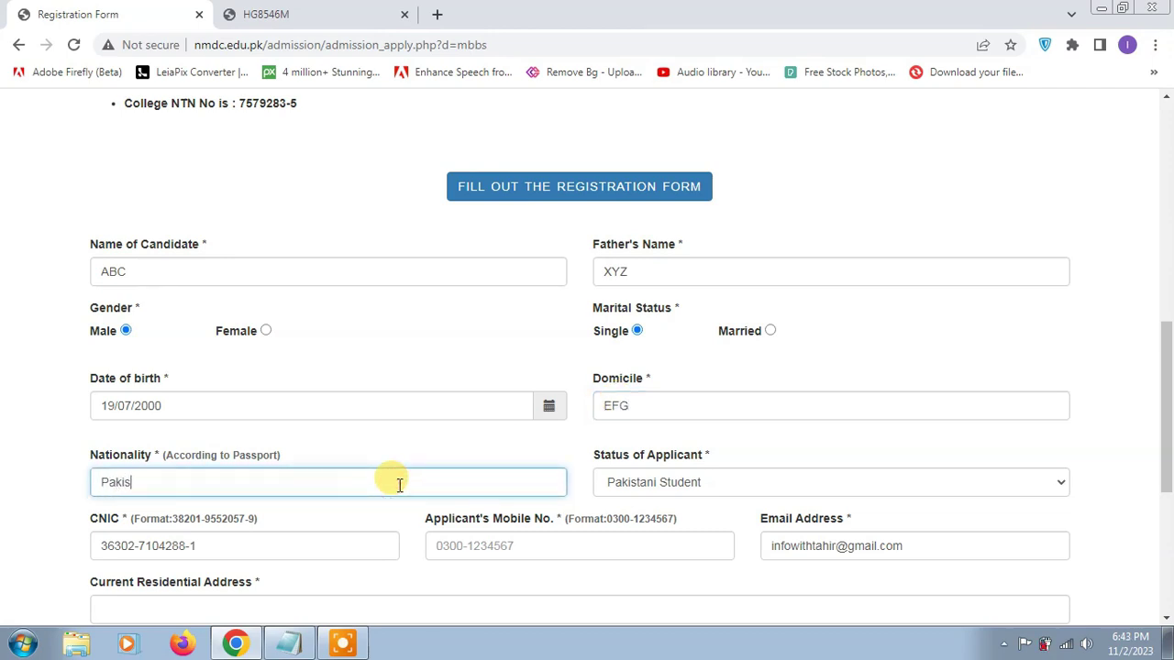
{"action": "left_click", "coordinate": [633, 487]}
{"action": "left_click", "coordinate": [633, 492]}
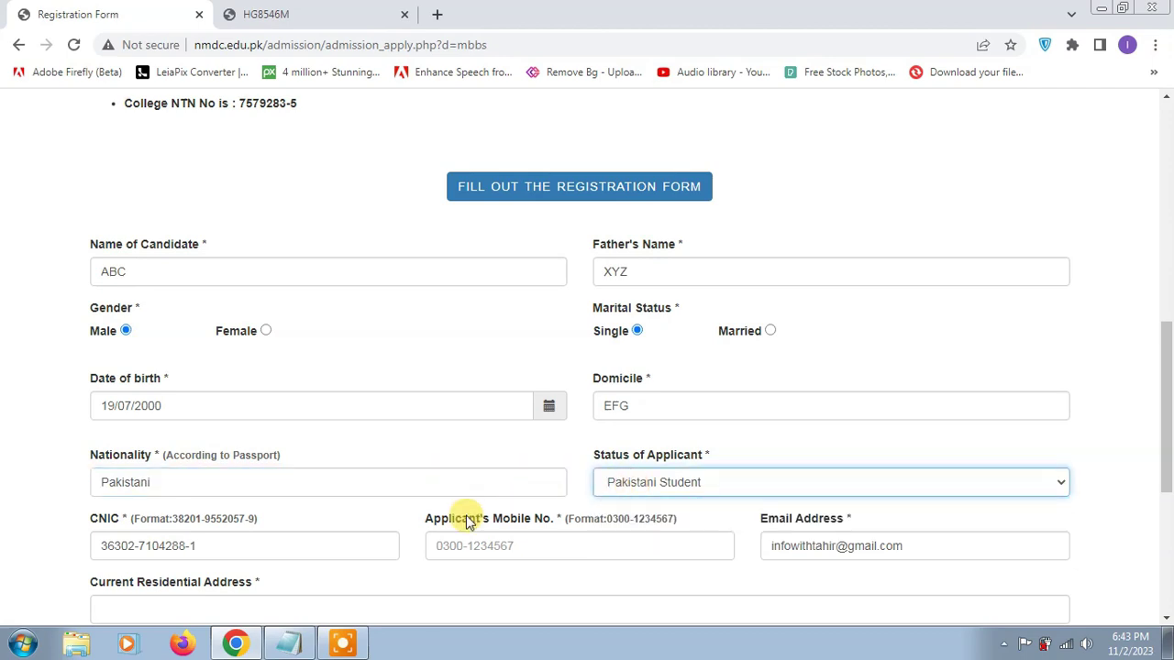
{"action": "left_click", "coordinate": [264, 547]}
{"action": "scroll", "coordinate": [397, 509], "scroll_direction": "down", "scroll_amount": 1}
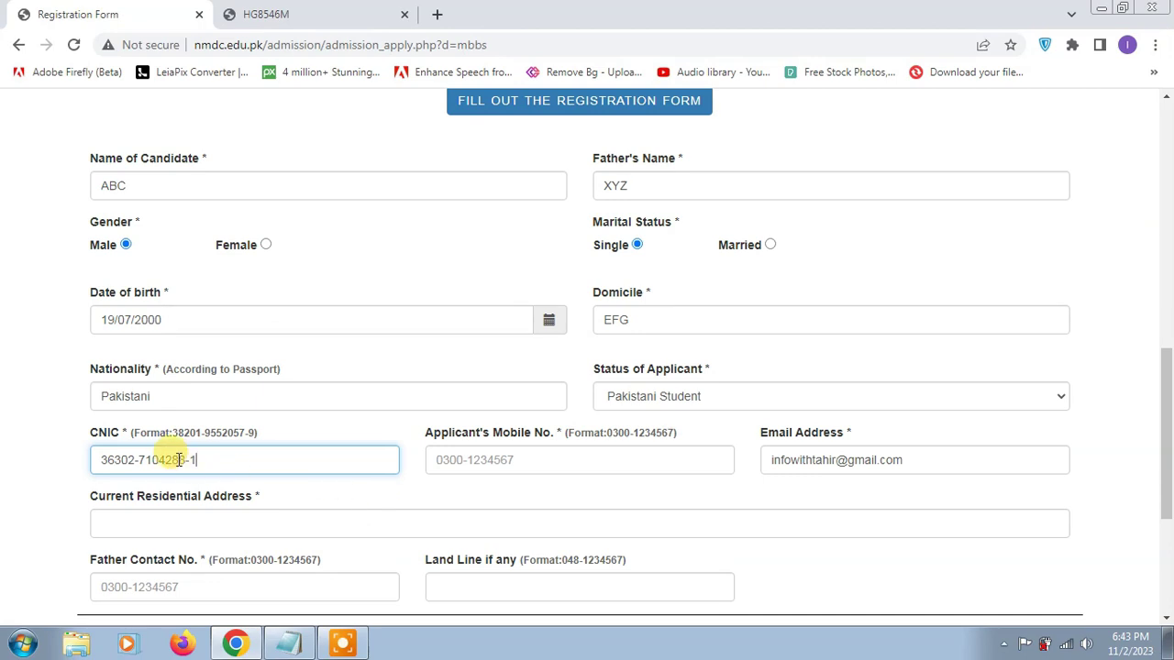
{"action": "left_click", "coordinate": [478, 463]}
{"action": "type", "text": "030063735"}
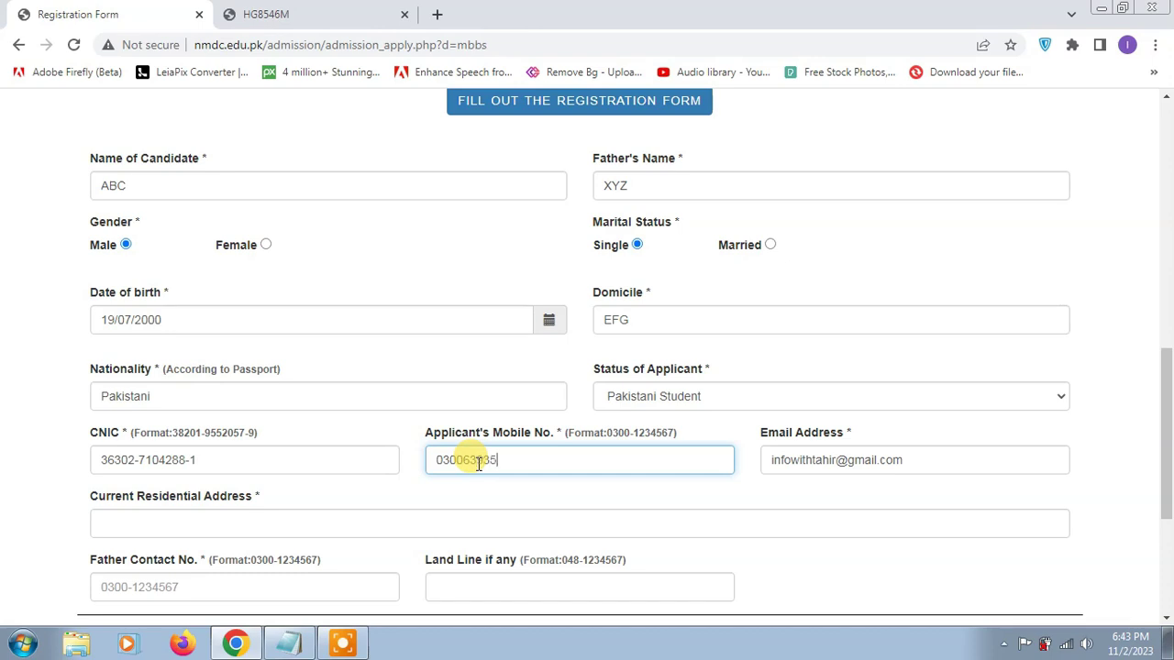
- Fill in the e-mail, current residential address and father's contact number
{"action": "left_click", "coordinate": [820, 449]}
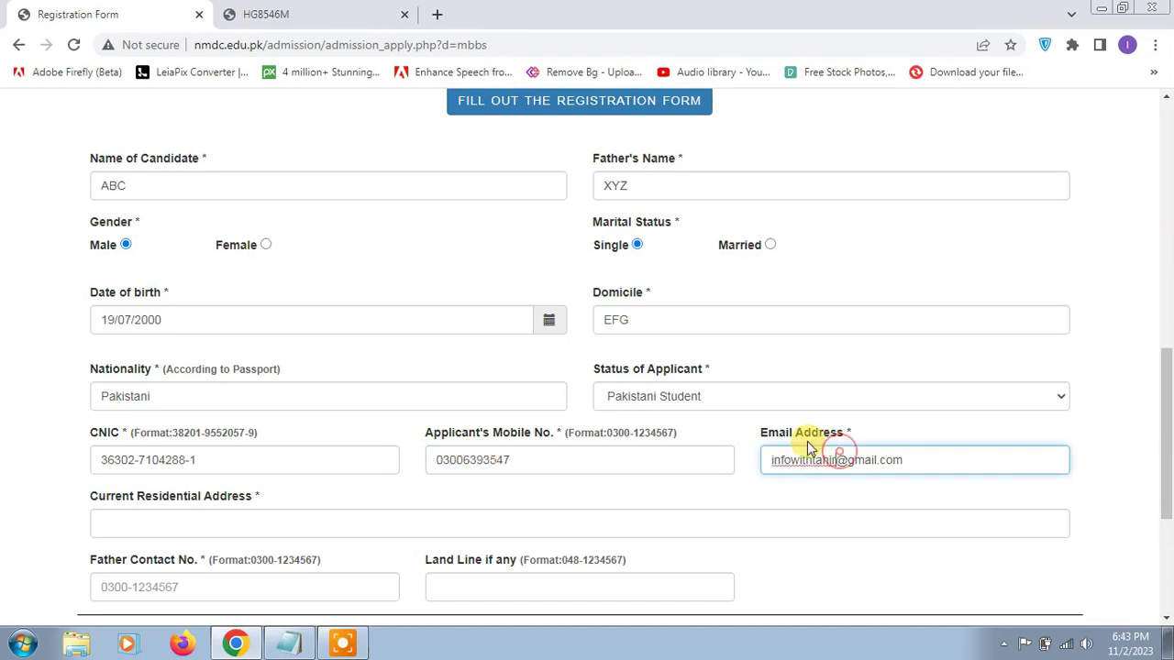
{"action": "scroll", "coordinate": [408, 441], "scroll_direction": "down", "scroll_amount": 1}
{"action": "scroll", "coordinate": [408, 441], "scroll_direction": "down", "scroll_amount": 2}
{"action": "left_click", "coordinate": [227, 357]}
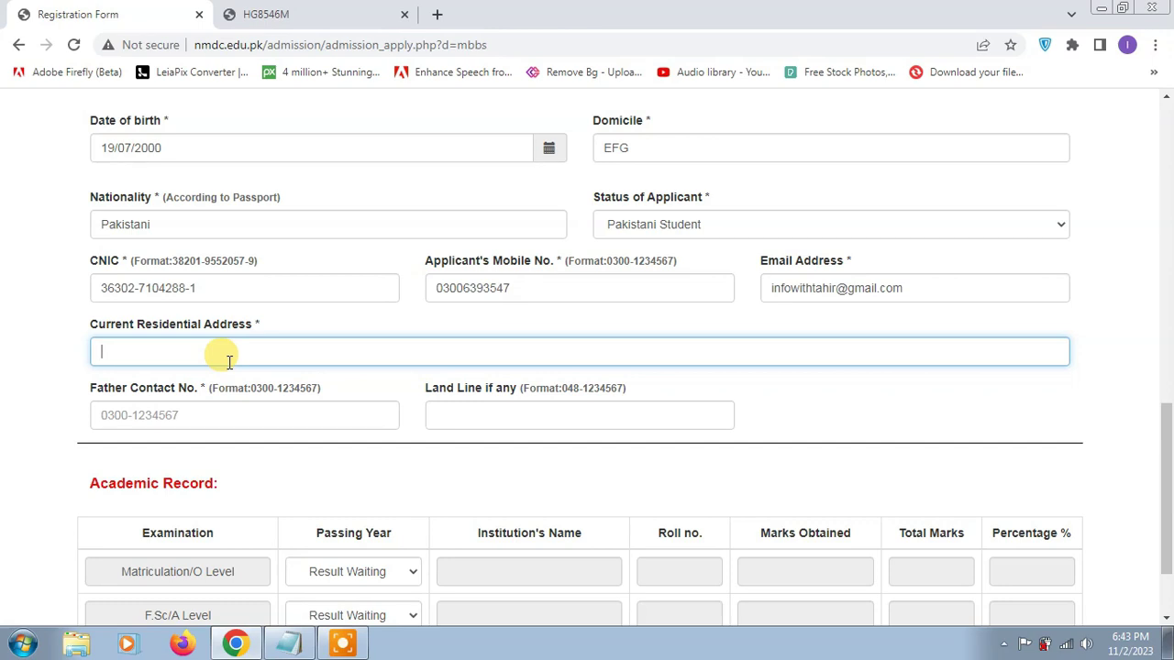
{"action": "type", "text": "House mno"}
{"action": "left_click", "coordinate": [255, 412]}
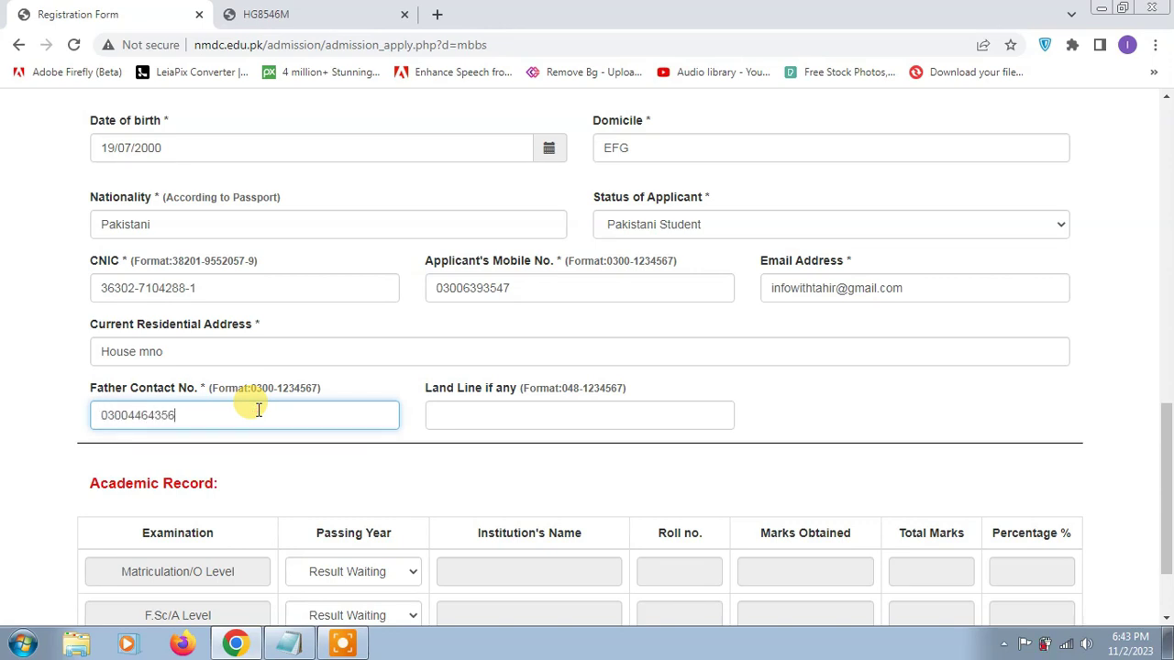
{"action": "scroll", "coordinate": [321, 403], "scroll_direction": "down", "scroll_amount": 2}
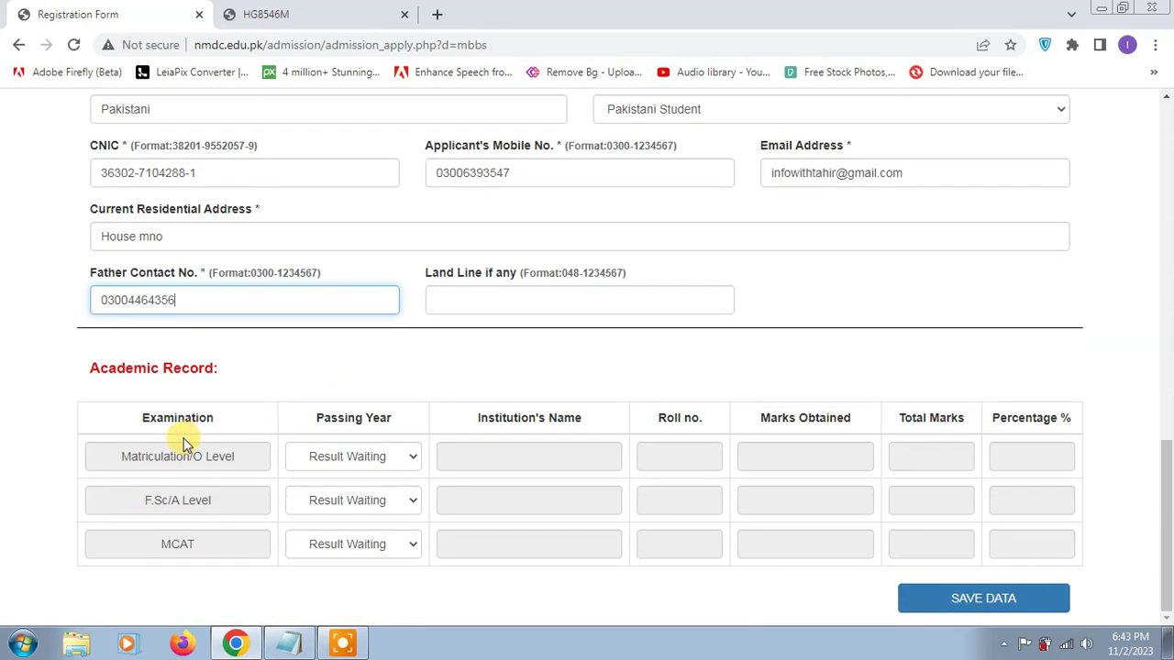
- Fill the Matriculation row: 2021, AFH, roll number, 673 of 850 marks
{"action": "left_click", "coordinate": [353, 454]}
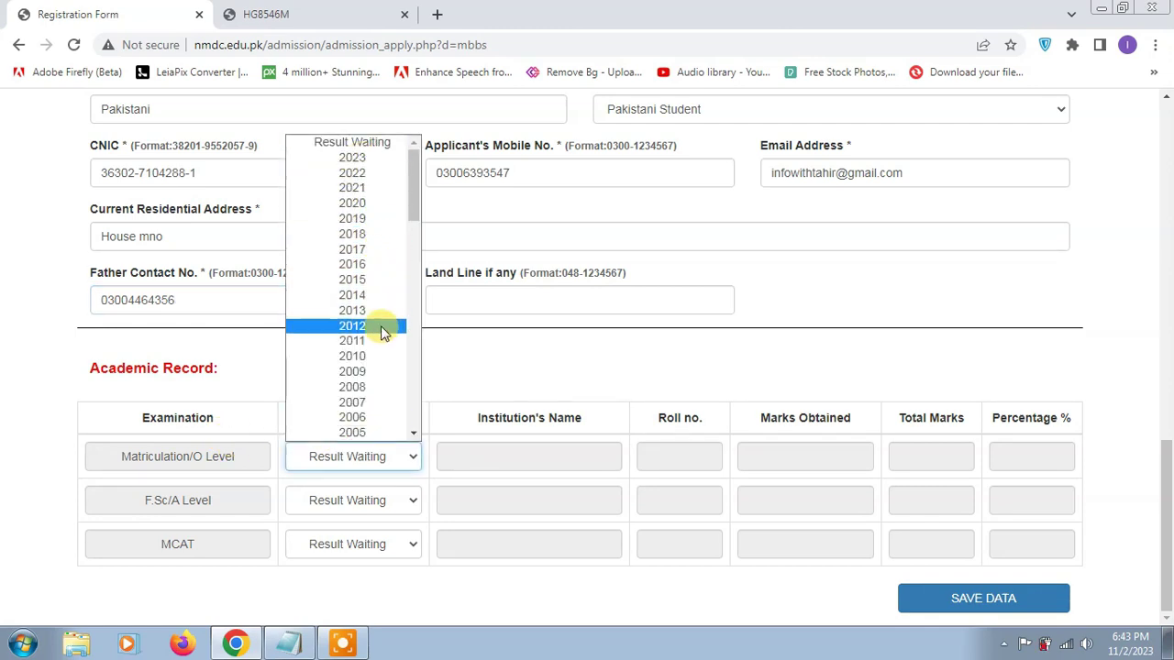
{"action": "left_click", "coordinate": [384, 173]}
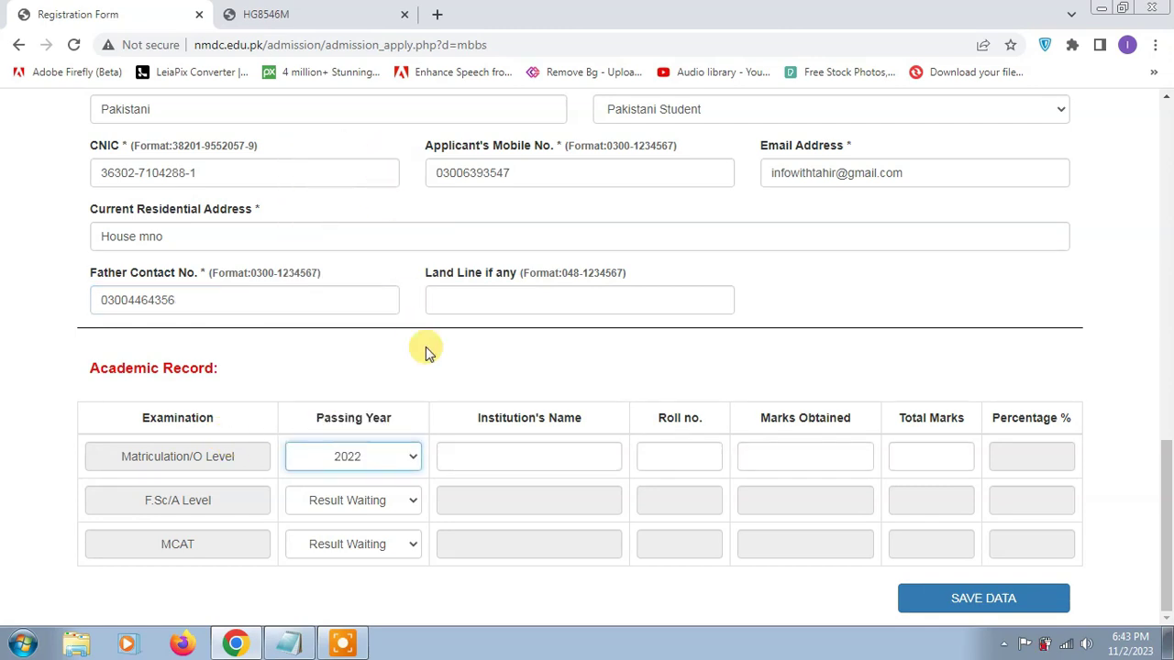
{"action": "left_click", "coordinate": [403, 458]}
{"action": "left_click", "coordinate": [389, 189]}
{"action": "left_click", "coordinate": [495, 455]}
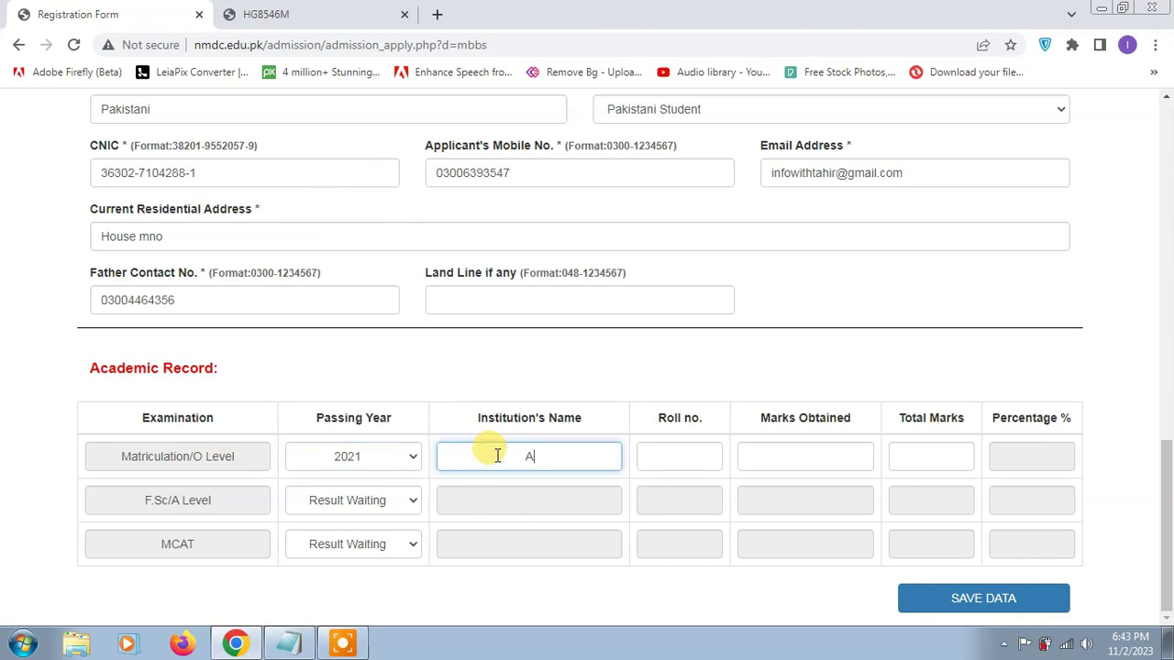
{"action": "left_click", "coordinate": [694, 458]}
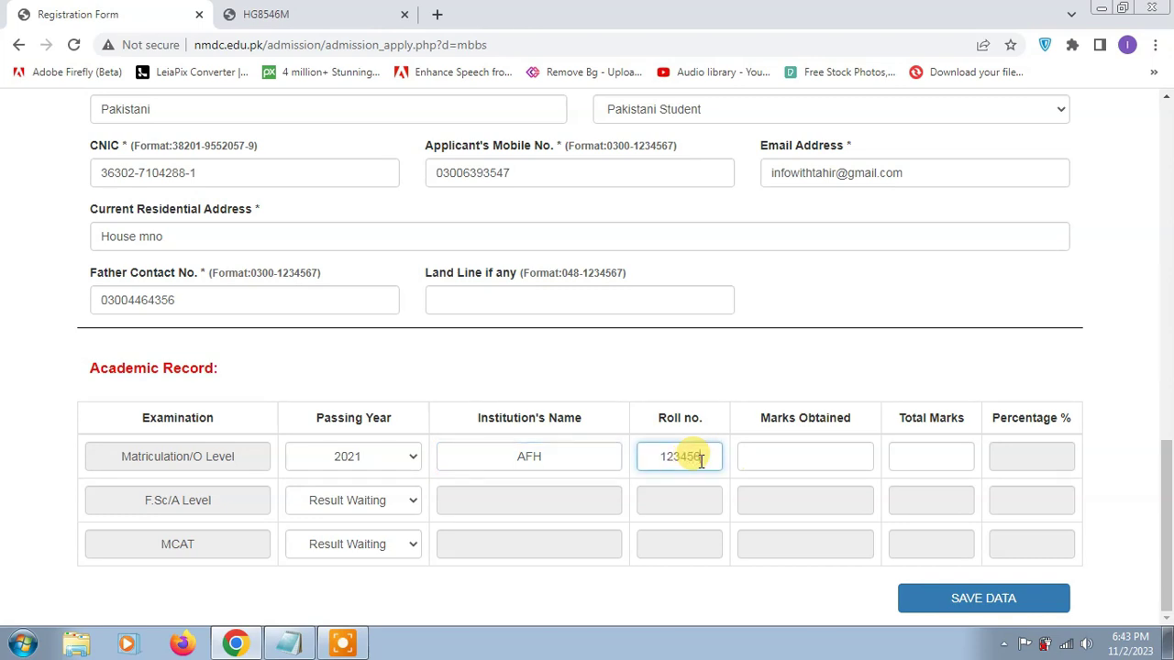
{"action": "left_click", "coordinate": [809, 463]}
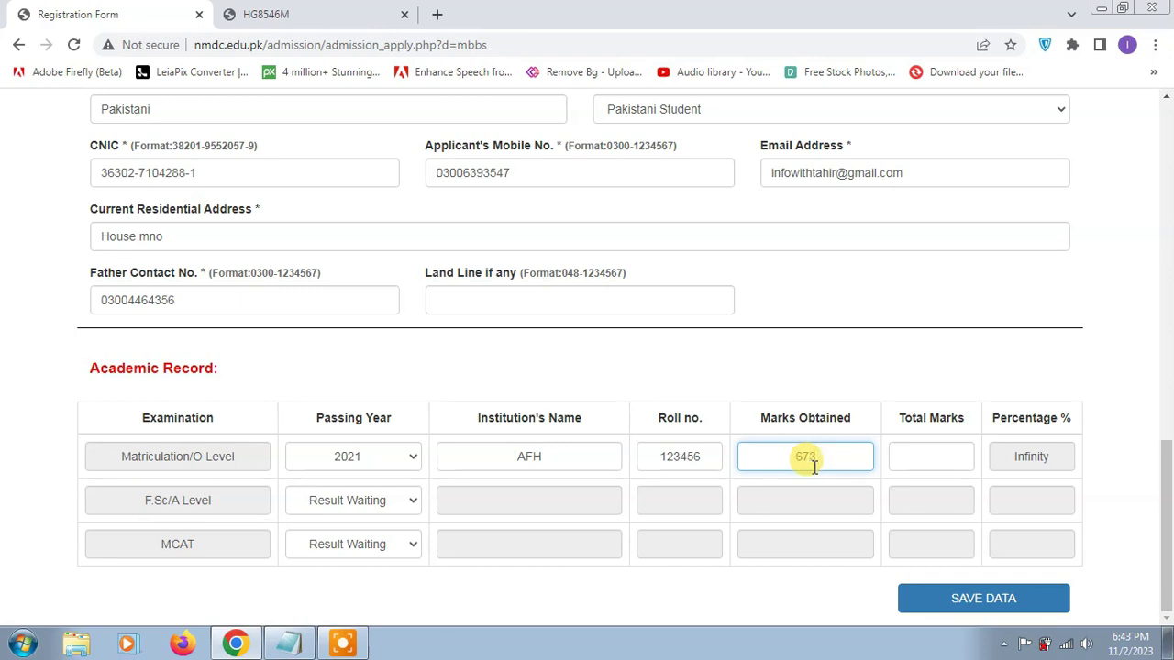
{"action": "left_click", "coordinate": [927, 465]}
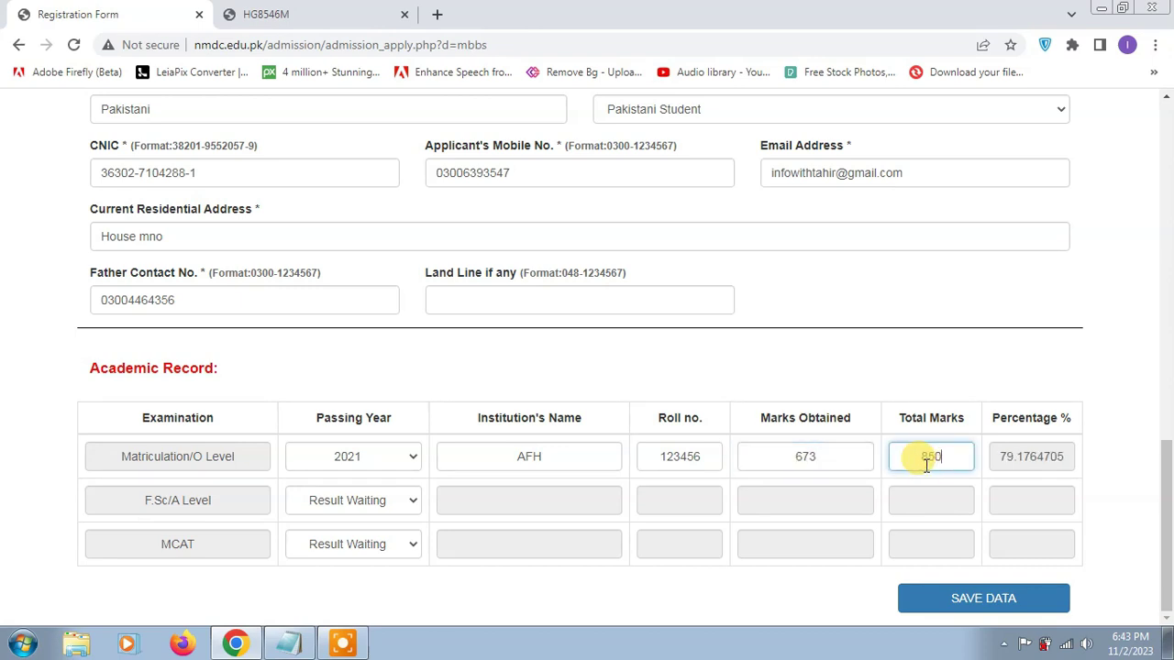
{"action": "type", "text": "850"}
{"action": "left_click", "coordinate": [207, 498]}
{"action": "left_click", "coordinate": [357, 500]}
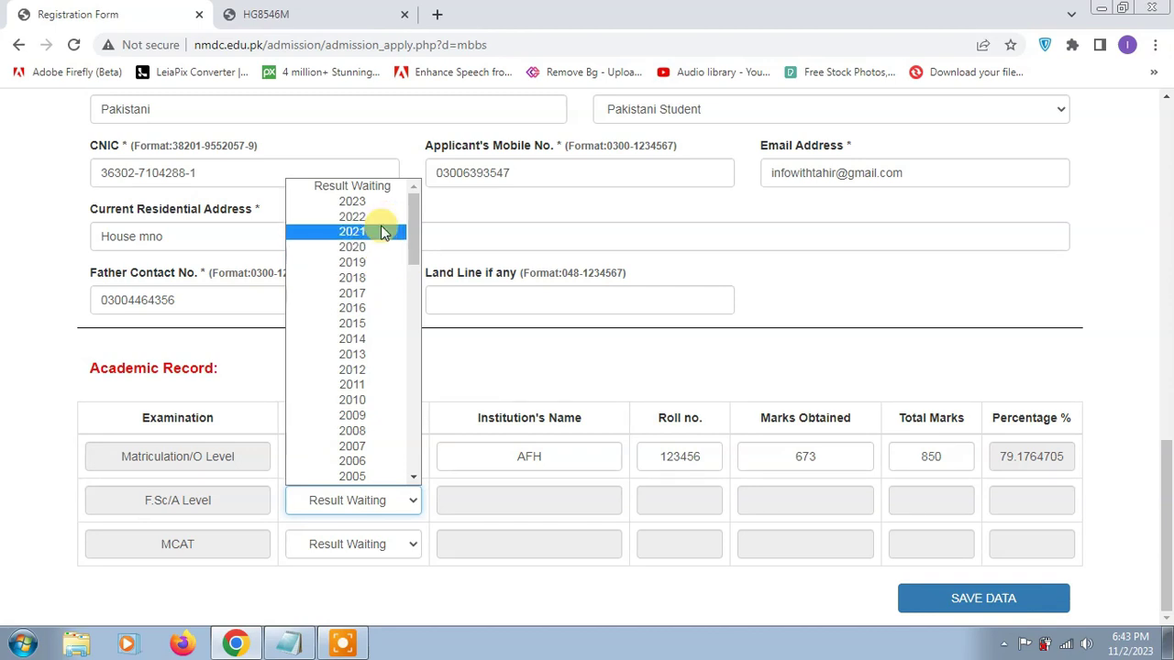
- Fill the F.Sc/A Level row: 2023, AHK, roll number, 866 of 1100 marks
{"action": "left_click", "coordinate": [378, 216]}
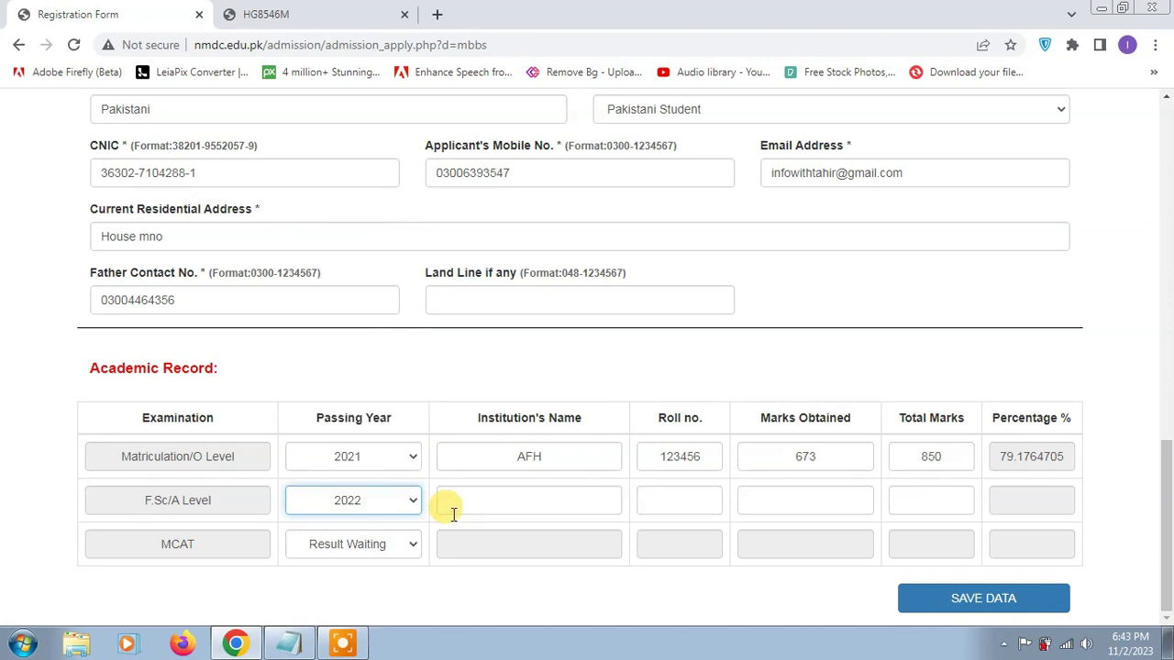
{"action": "left_click", "coordinate": [380, 501]}
{"action": "left_click", "coordinate": [369, 217]}
{"action": "left_click", "coordinate": [528, 500]}
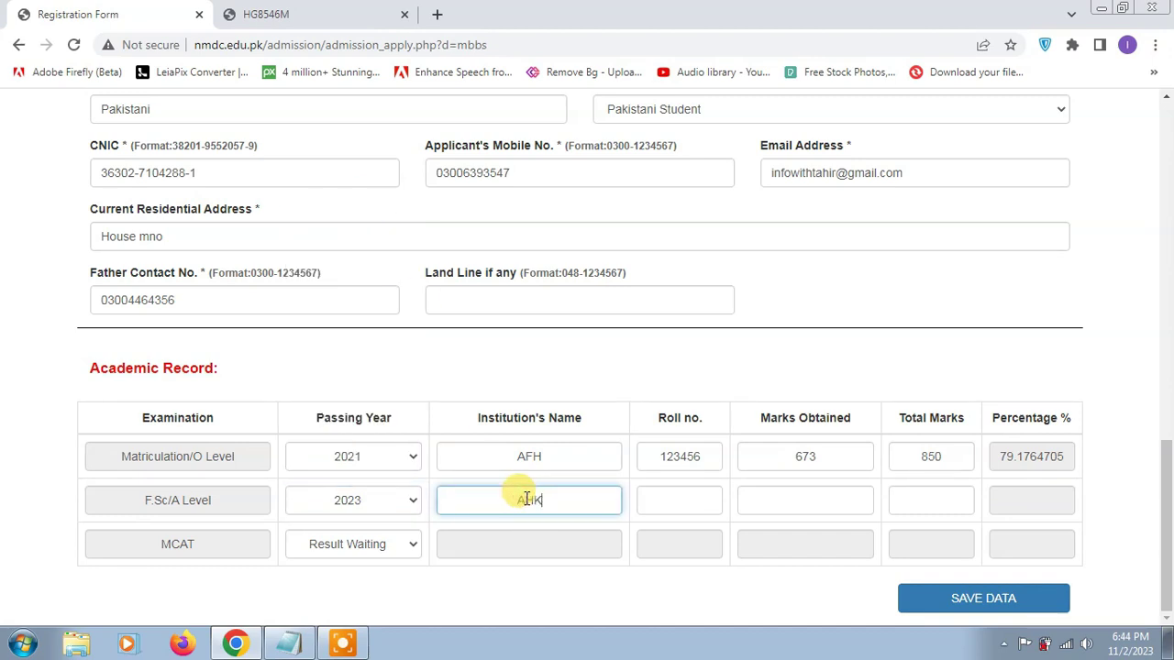
{"action": "left_click", "coordinate": [657, 506]}
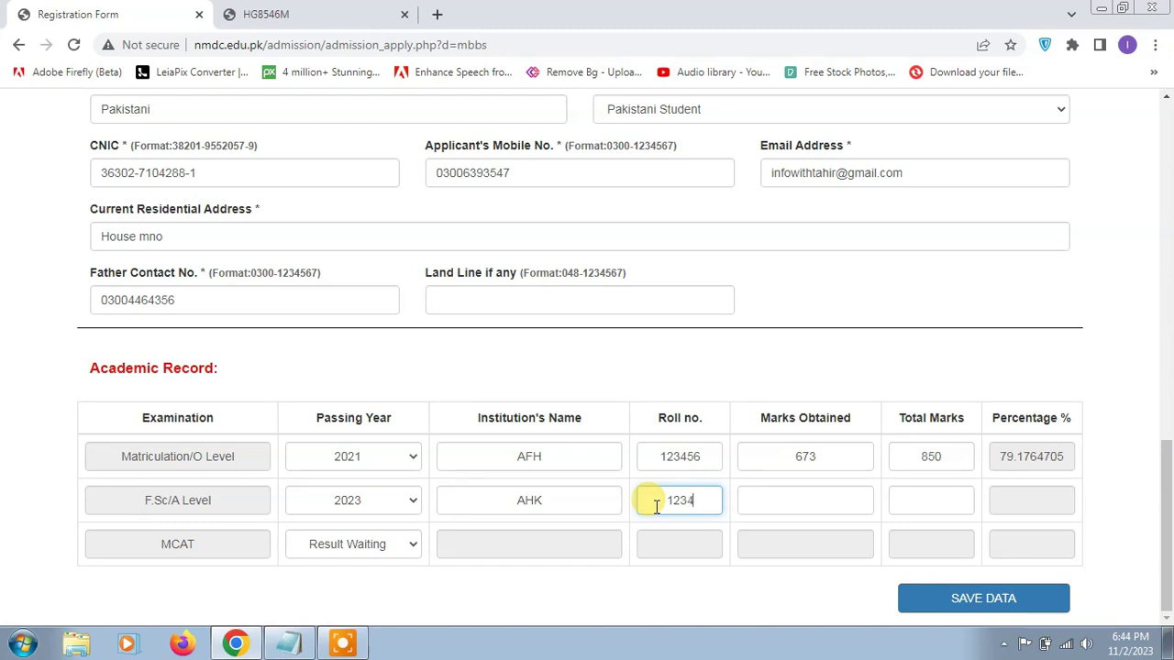
{"action": "type", "text": "123456"}
{"action": "left_click", "coordinate": [775, 501]}
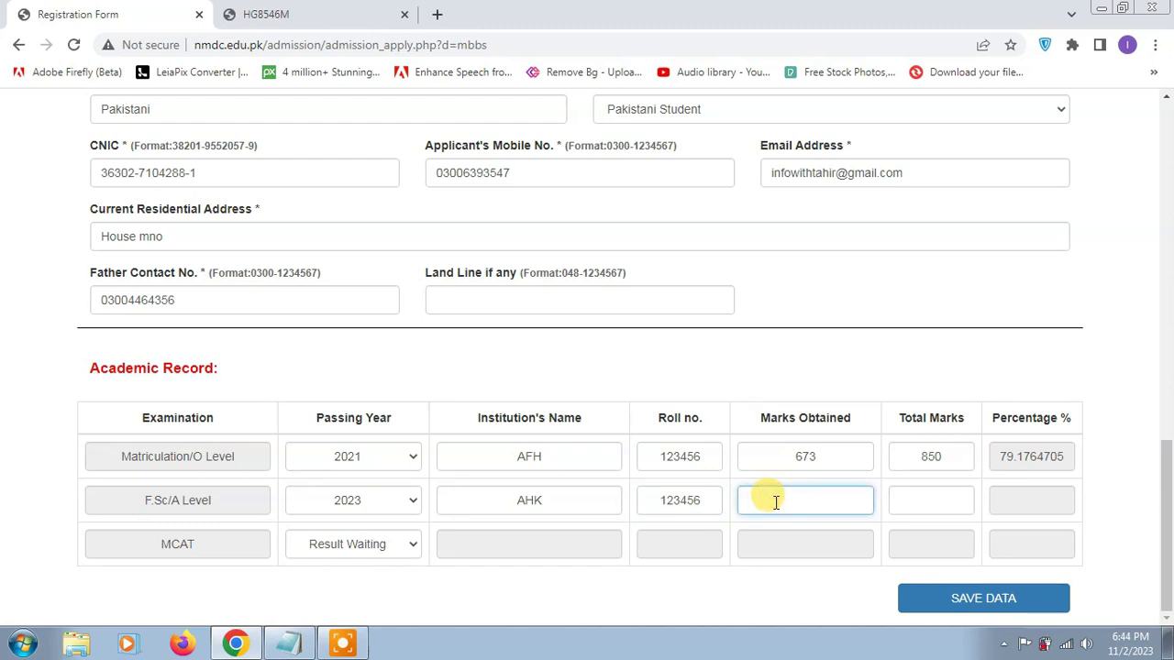
{"action": "type", "text": "866"}
{"action": "left_click", "coordinate": [918, 513]}
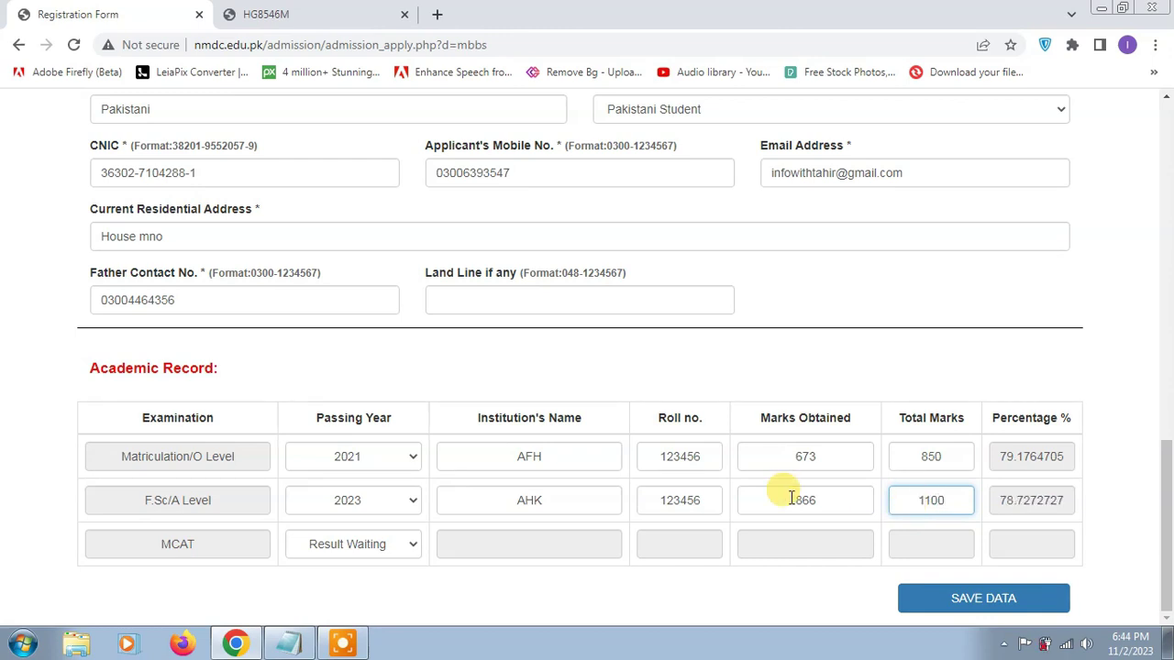
- Fill the MCAT row: 2023, ART, roll number, 195 of 200 marks
{"action": "left_click", "coordinate": [367, 544]}
{"action": "left_click", "coordinate": [356, 248]}
{"action": "left_click", "coordinate": [526, 541]}
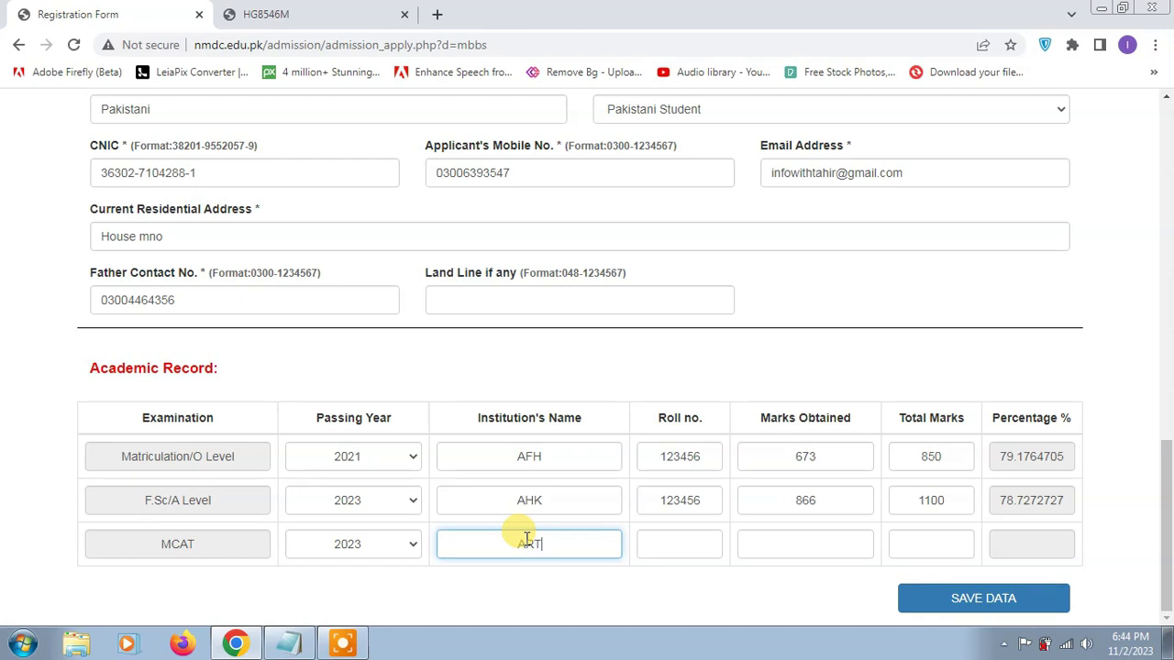
{"action": "left_click", "coordinate": [677, 544]}
{"action": "type", "text": "123456"}
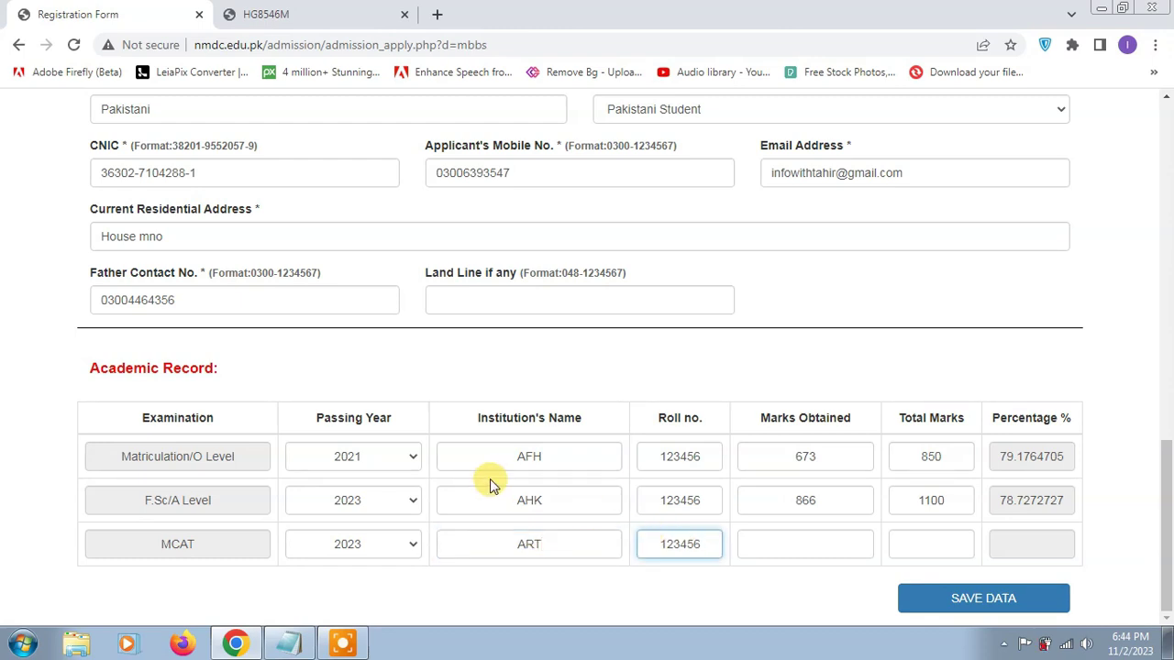
{"action": "left_click", "coordinate": [809, 544]}
{"action": "type", "text": "195"}
{"action": "left_click", "coordinate": [915, 547]}
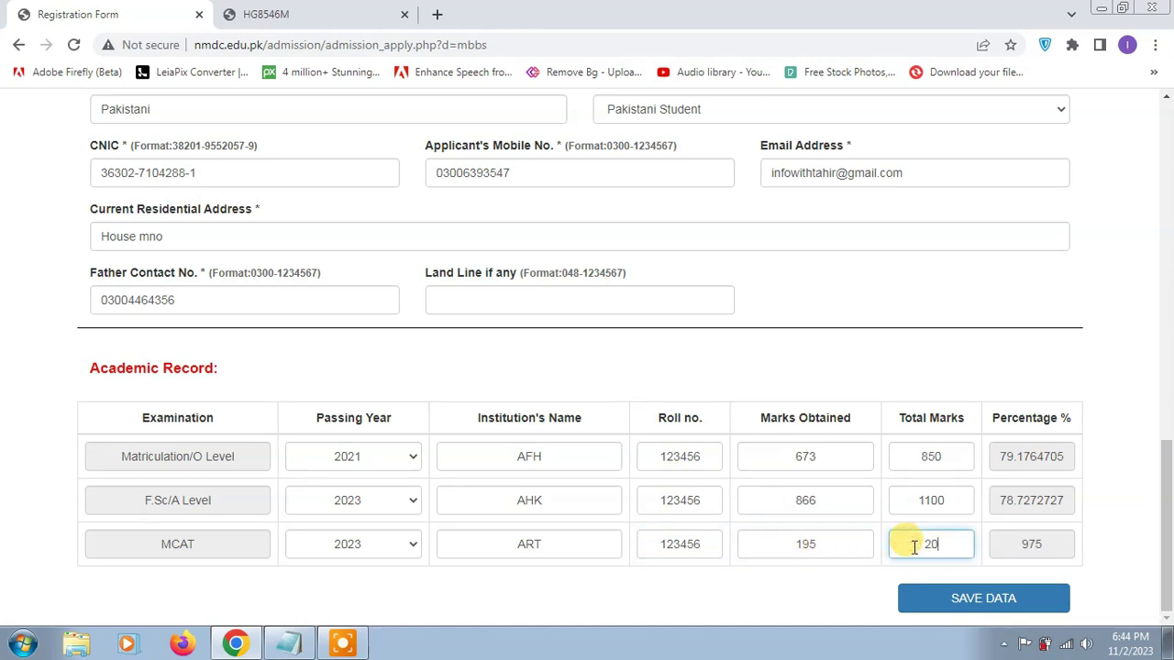
- Save the registration data and scroll down to the Submit Application button
{"action": "left_click", "coordinate": [980, 610]}
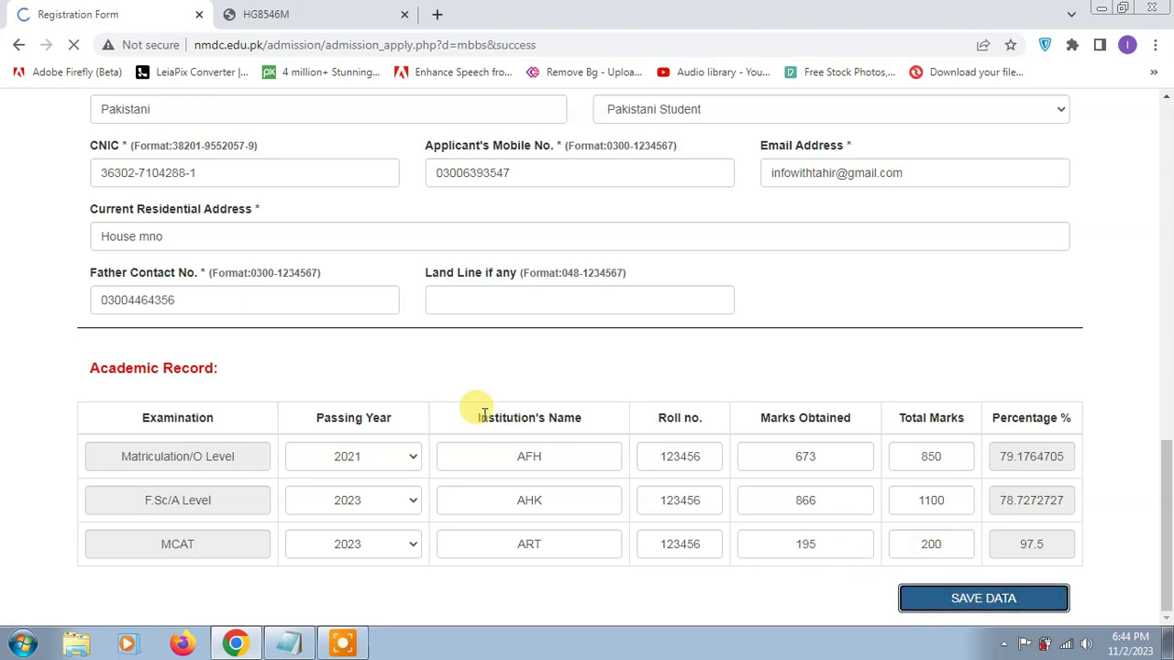
{"action": "scroll", "coordinate": [484, 394], "scroll_direction": "down", "scroll_amount": 6}
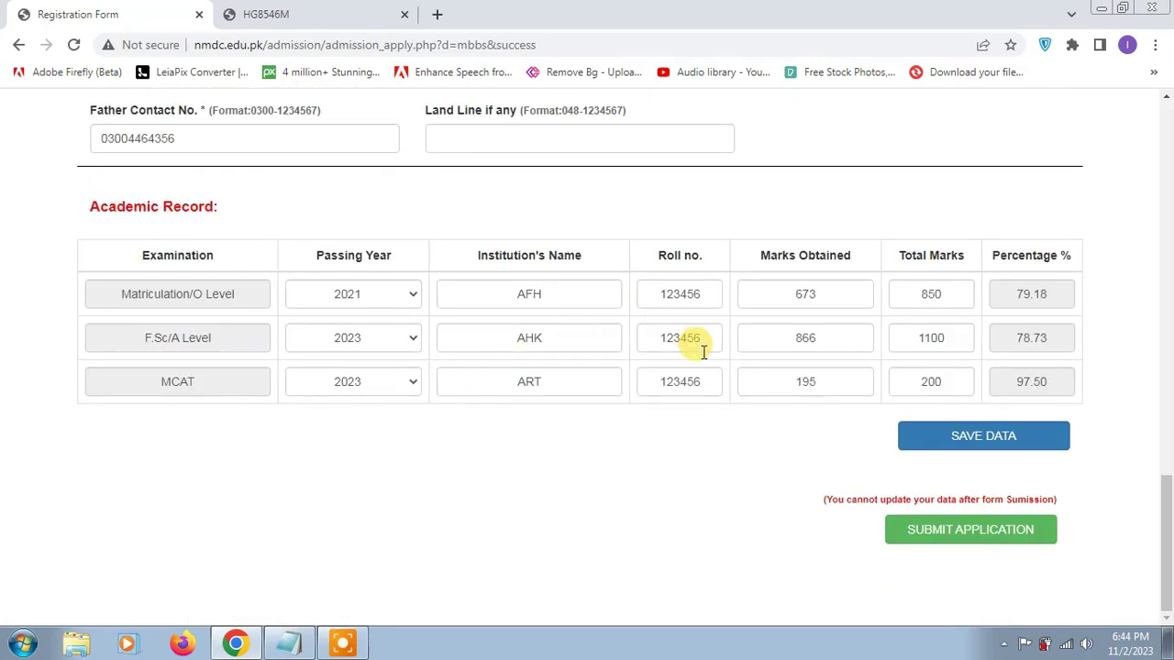
{"action": "left_click", "coordinate": [965, 544]}
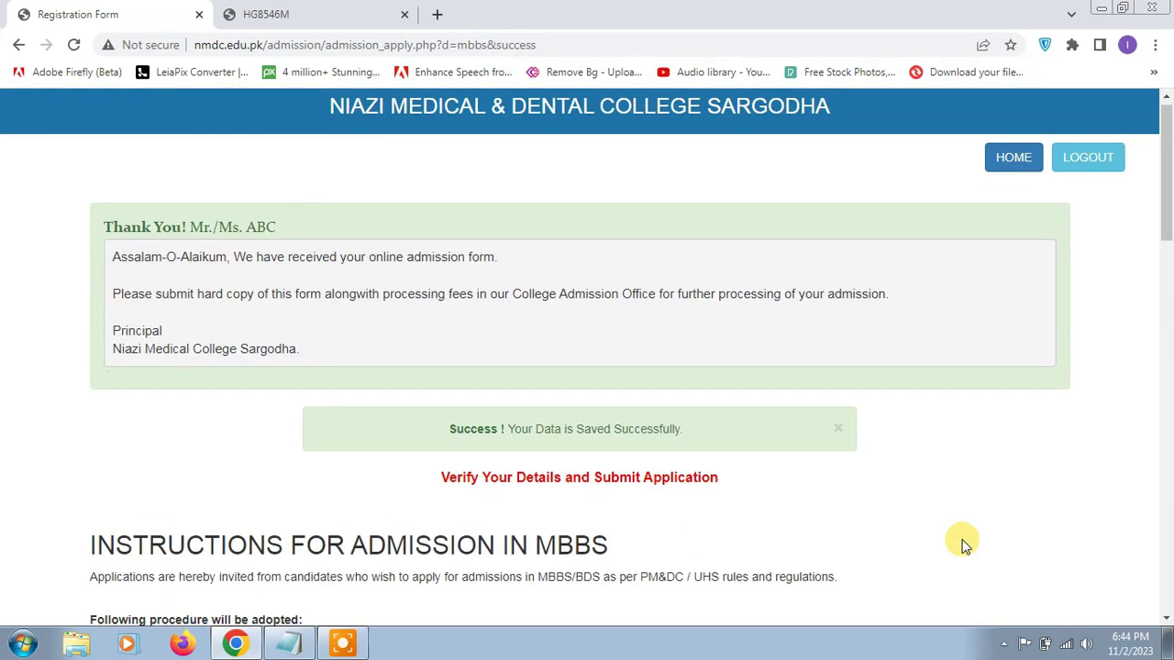
{"action": "scroll", "coordinate": [963, 543], "scroll_direction": "down", "scroll_amount": 15}
{"action": "left_click", "coordinate": [960, 541]}
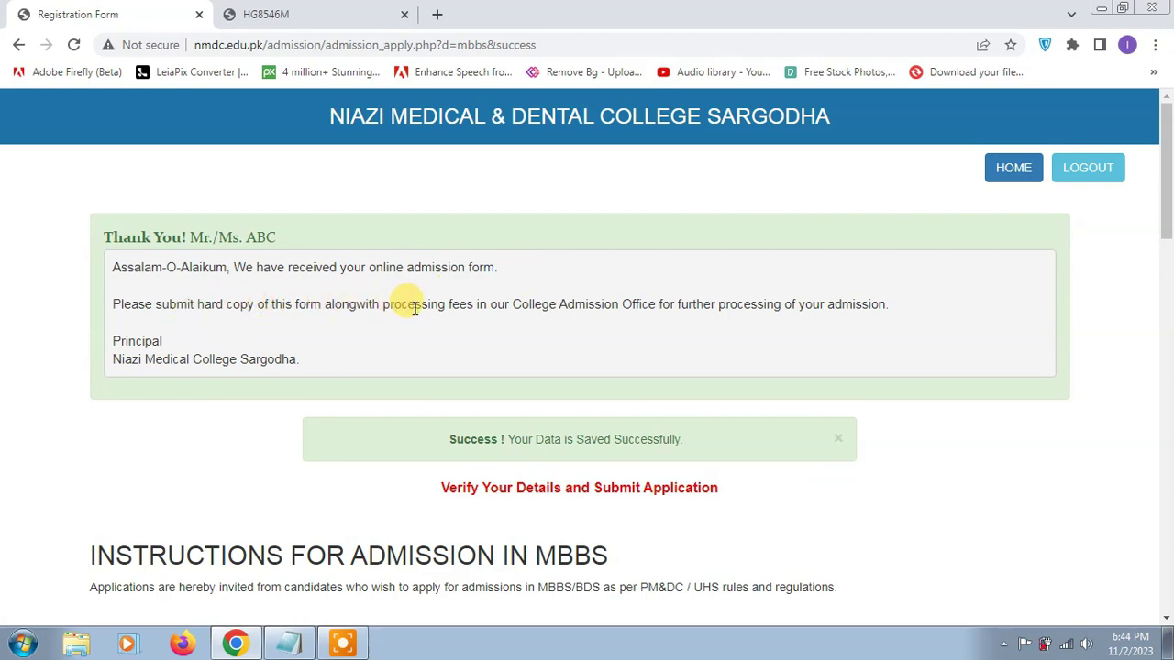
{"action": "scroll", "coordinate": [573, 309], "scroll_direction": "down", "scroll_amount": 20}
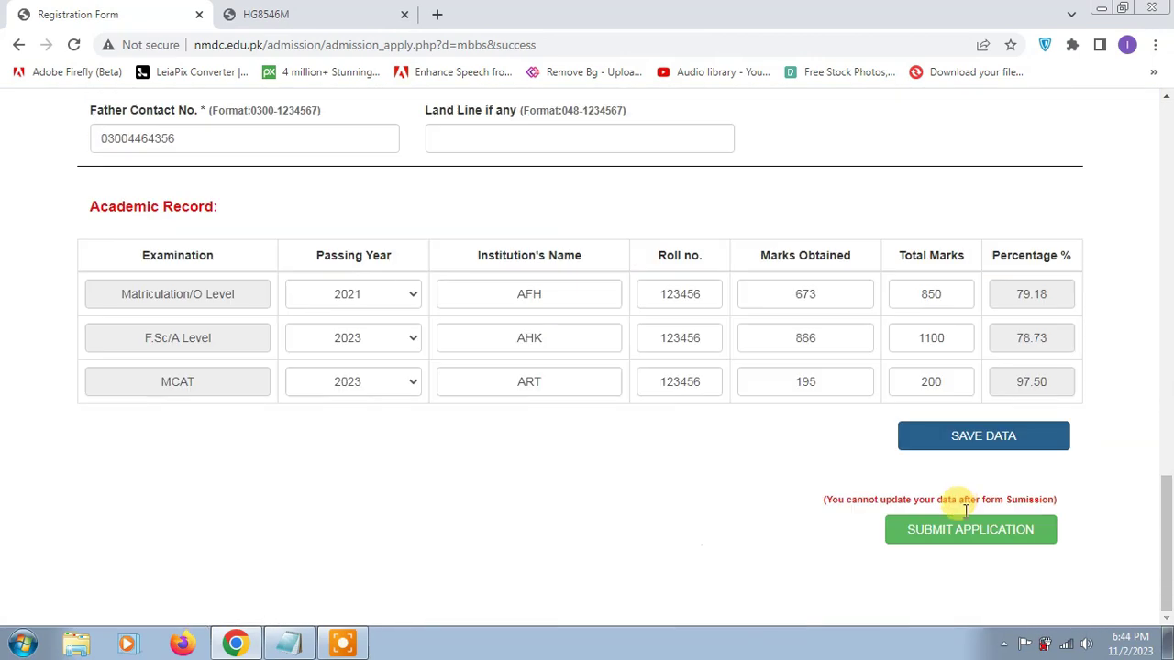
- Submit the MBBS application and open Print Form from the thank-you page
{"action": "left_click", "coordinate": [978, 532]}
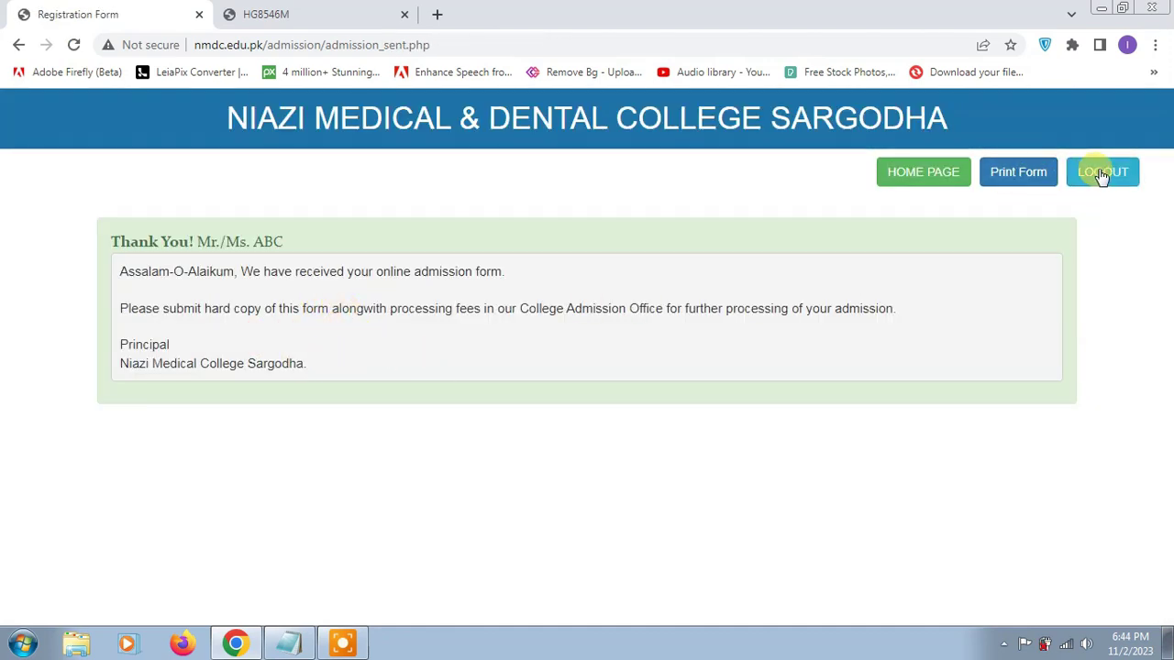
{"action": "left_click", "coordinate": [998, 181]}
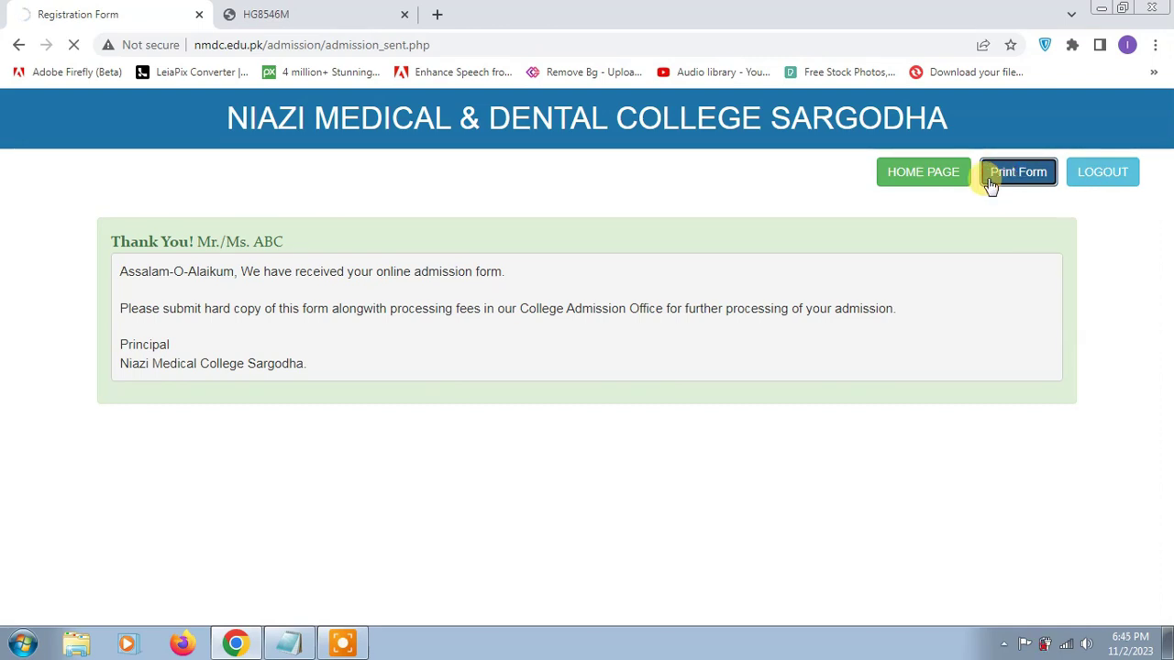